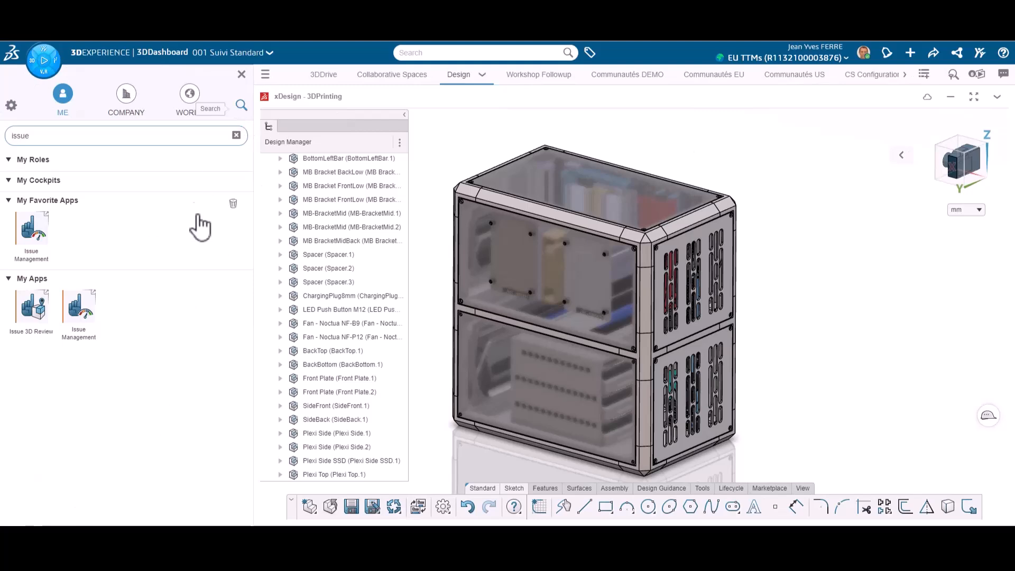
# Open Issue Management and start a new High priority issue titled "Room is missing for SSD cables" with a description
pyautogui.click(33, 233)
pyautogui.click(242, 74)
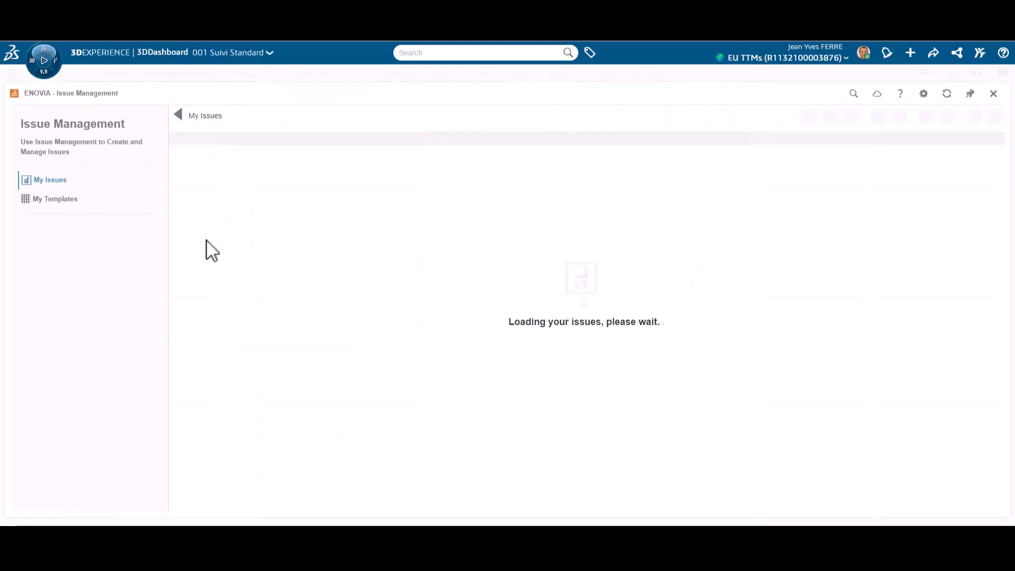
pyautogui.click(869, 115)
pyautogui.click(797, 130)
pyautogui.write('Room is missing for SSD cables')
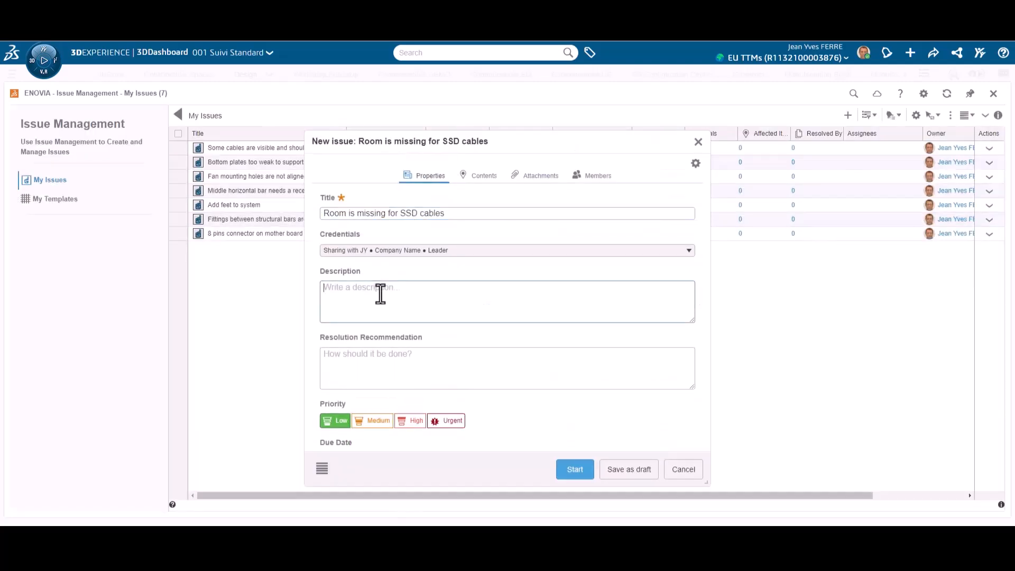
pyautogui.click(575, 470)
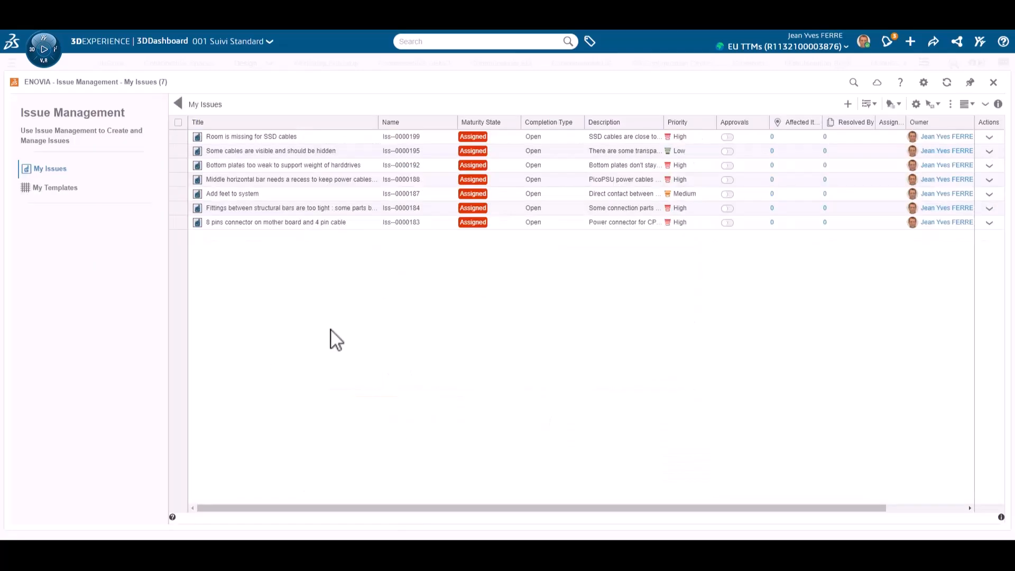
# Review the description and resolution recommendation of the issue about structural bar fittings being too tight
pyautogui.doubleClick(335, 216)
pyautogui.moveTo(547, 132); pyautogui.dragTo(531, 105)
pyautogui.scroll(-3, 556, 370)
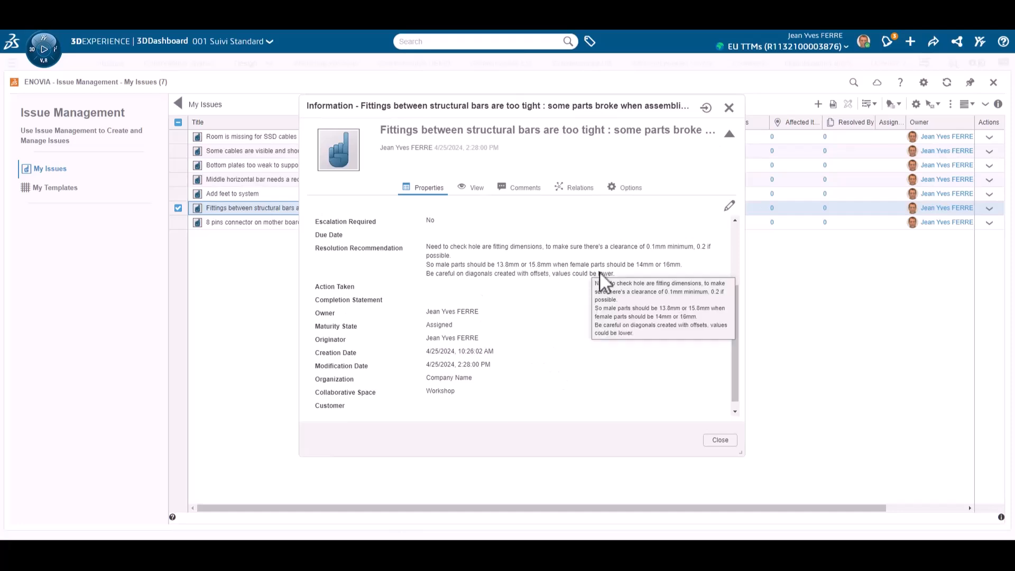
pyautogui.scroll(3, 476, 292)
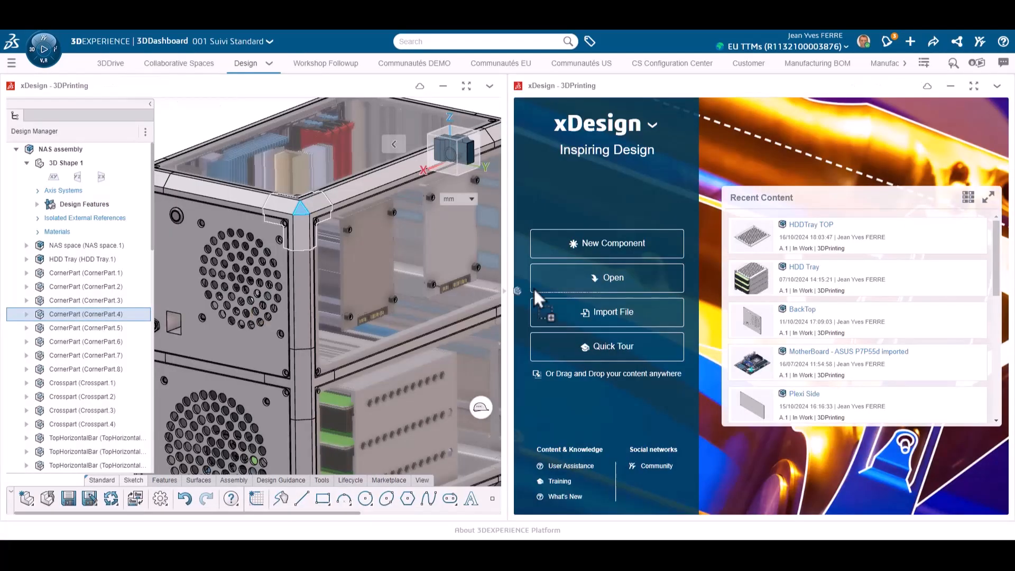
# Open the corner part of the NAS assembly in its own maximized view and turn it toward a hollow arm
pyautogui.click(534, 287)
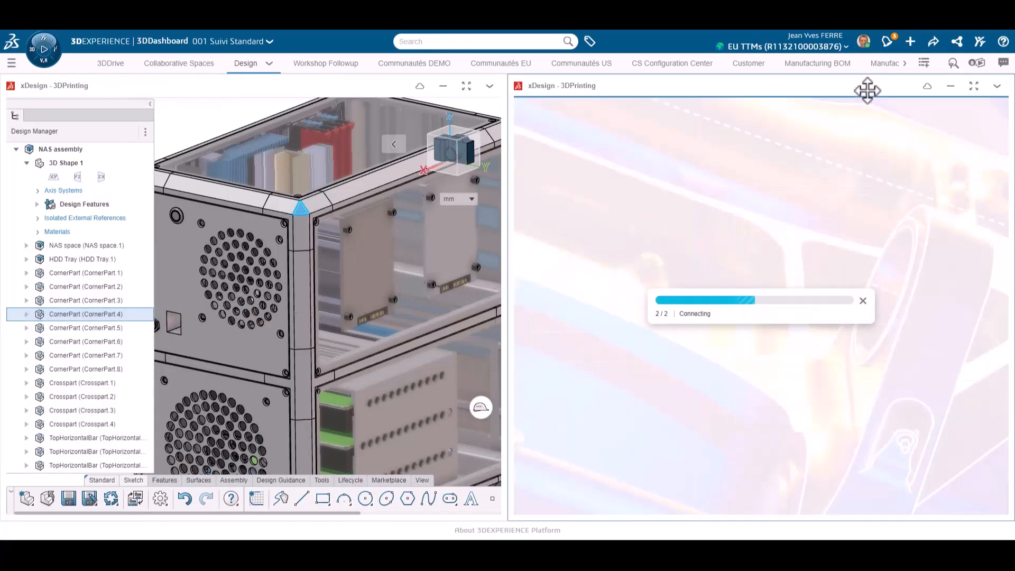
pyautogui.doubleClick(868, 90)
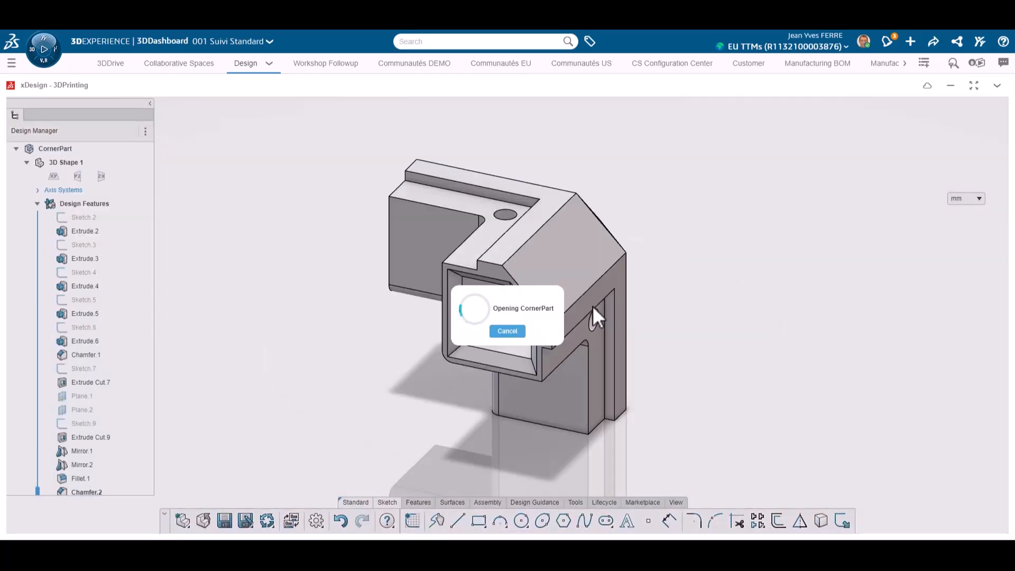
pyautogui.moveTo(592, 306); pyautogui.dragTo(680, 345, button='middle')
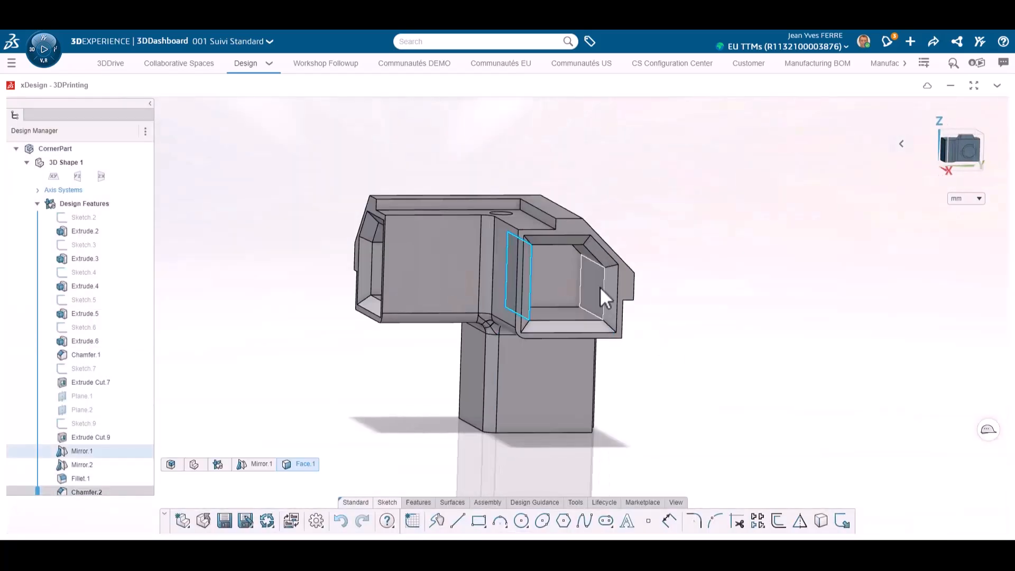
# Measure the distance between the opposite inner faces of the corner part's hollow arm
pyautogui.click(602, 288)
pyautogui.click(635, 235)
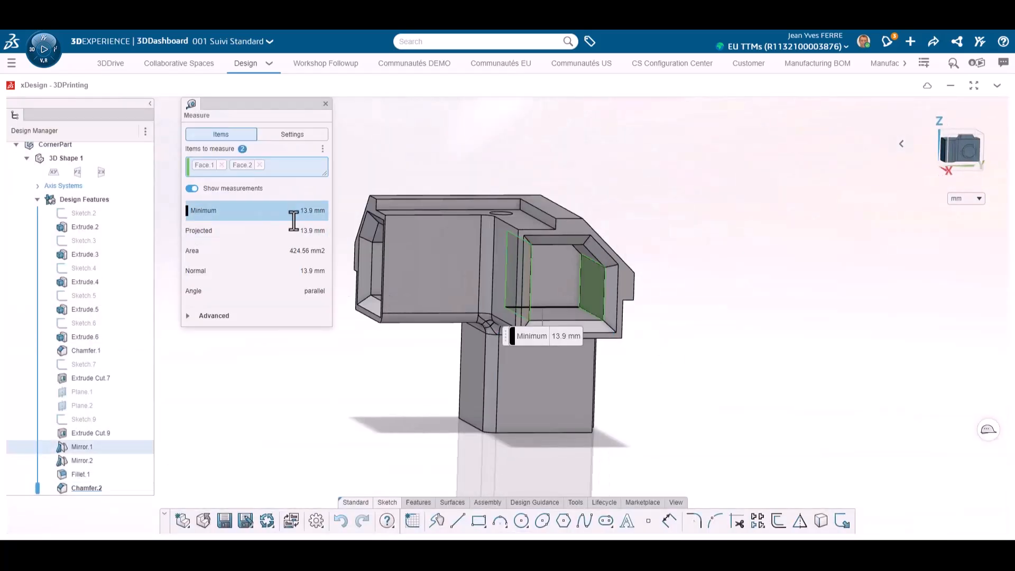
pyautogui.click(568, 263)
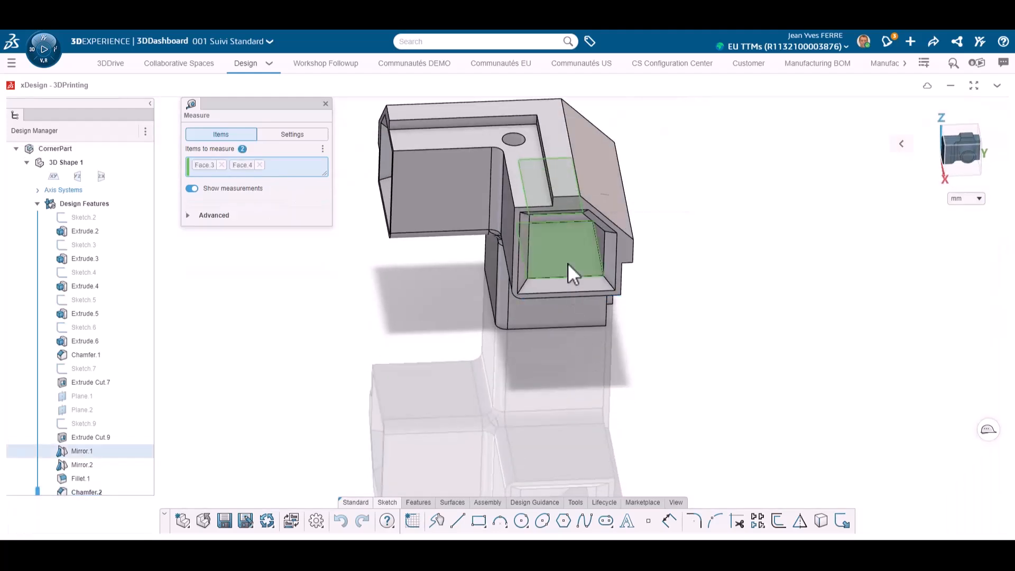
pyautogui.moveTo(509, 277); pyautogui.dragTo(376, 133, button='middle')
pyautogui.press('Escape')
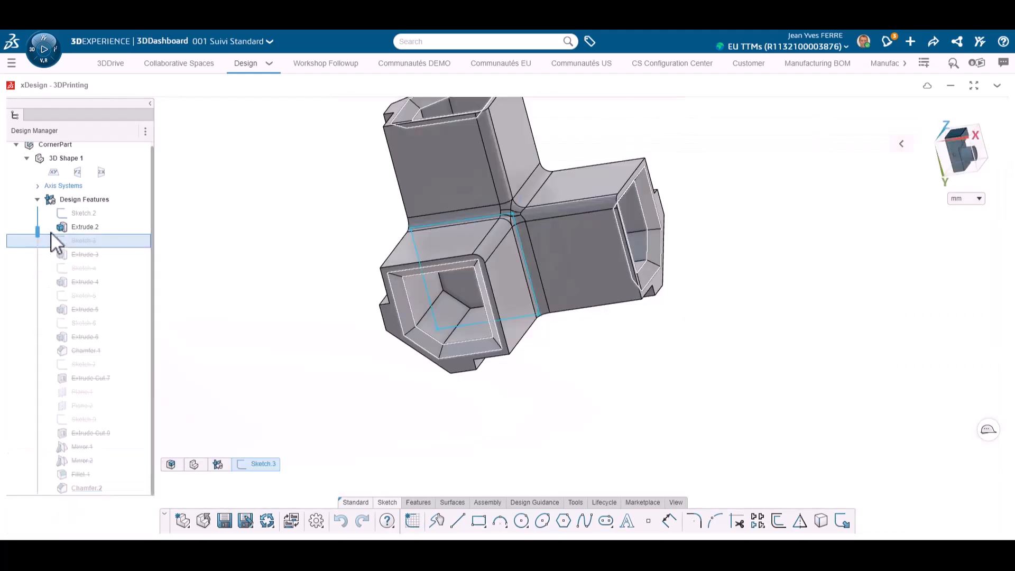
# Roll the corner part's history back to Extrude Cut.9 and set the wall offset dimension in Sketch.9 to 3 mm
pyautogui.moveTo(45, 233); pyautogui.dragTo(37, 433)
pyautogui.moveTo(198, 295); pyautogui.dragTo(275, 338, button='middle')
pyautogui.doubleClick(69, 421)
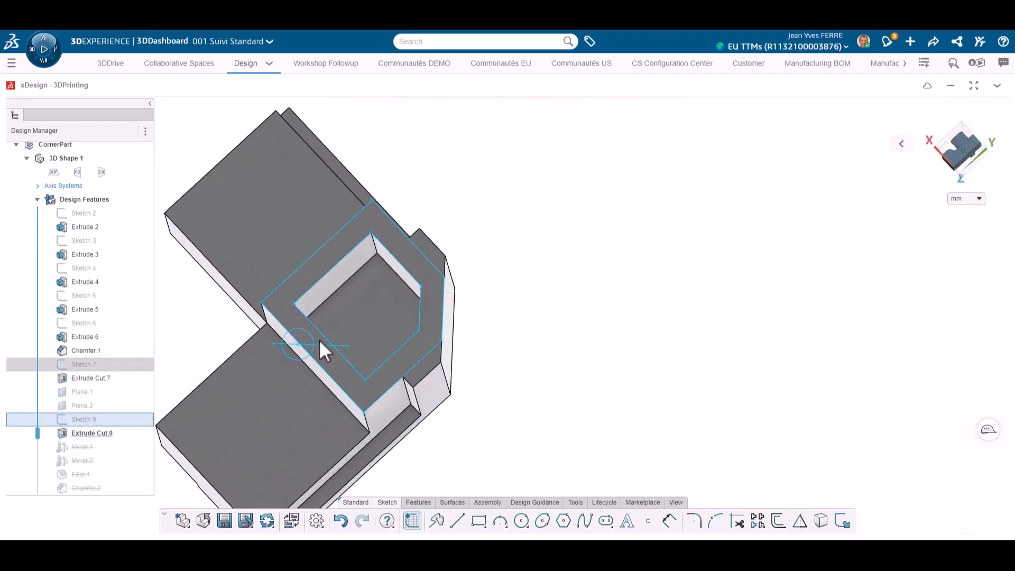
pyautogui.doubleClick(379, 266)
pyautogui.write('3')
pyautogui.press('Return')
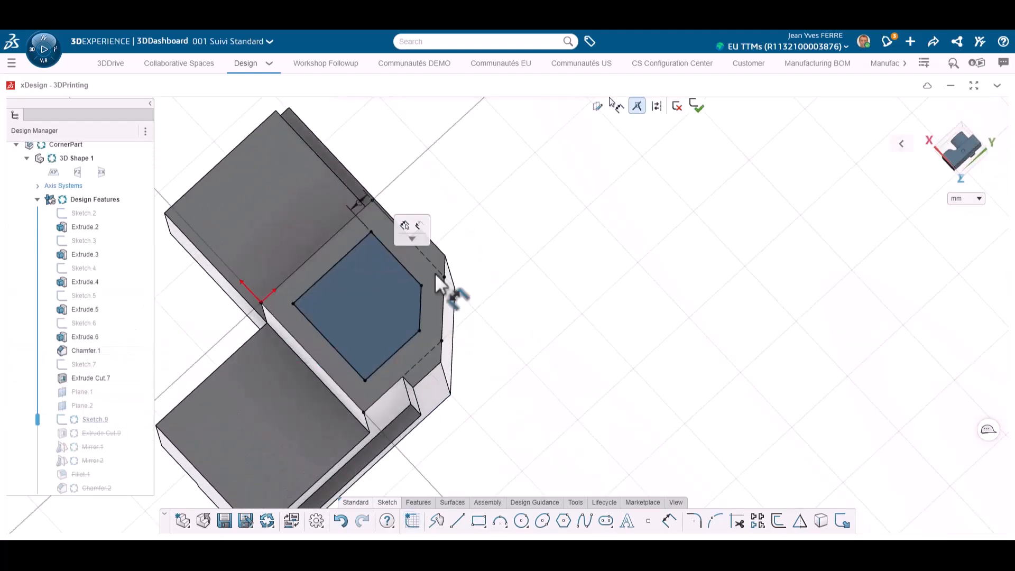
pyautogui.click(698, 107)
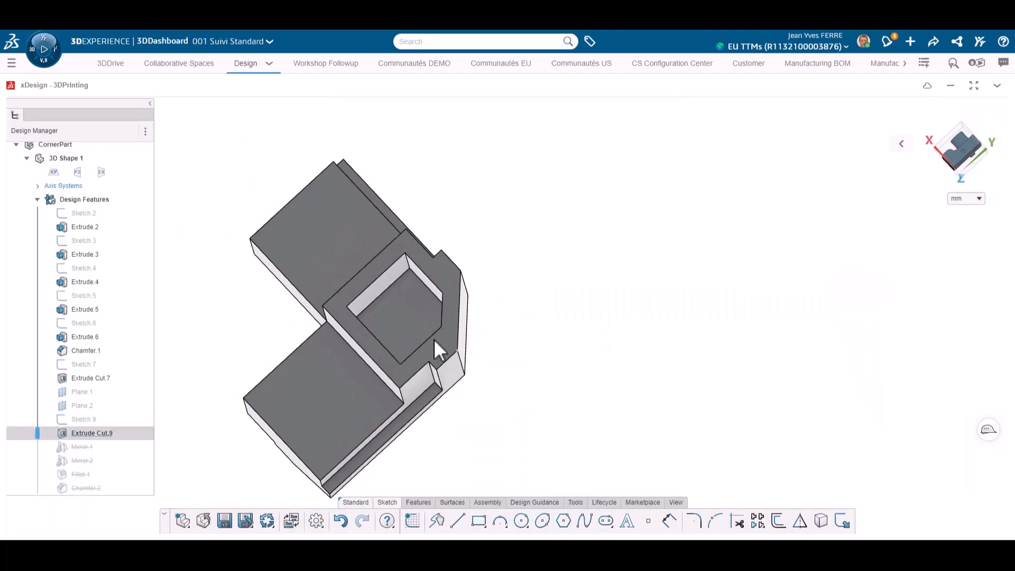
# Measure the distance between the opposite inner faces of the Extrude Cut.9 pocket
pyautogui.moveTo(435, 341); pyautogui.dragTo(334, 392, button='middle')
pyautogui.click(451, 296)
pyautogui.moveTo(450, 295); pyautogui.dragTo(447, 329, button='middle')
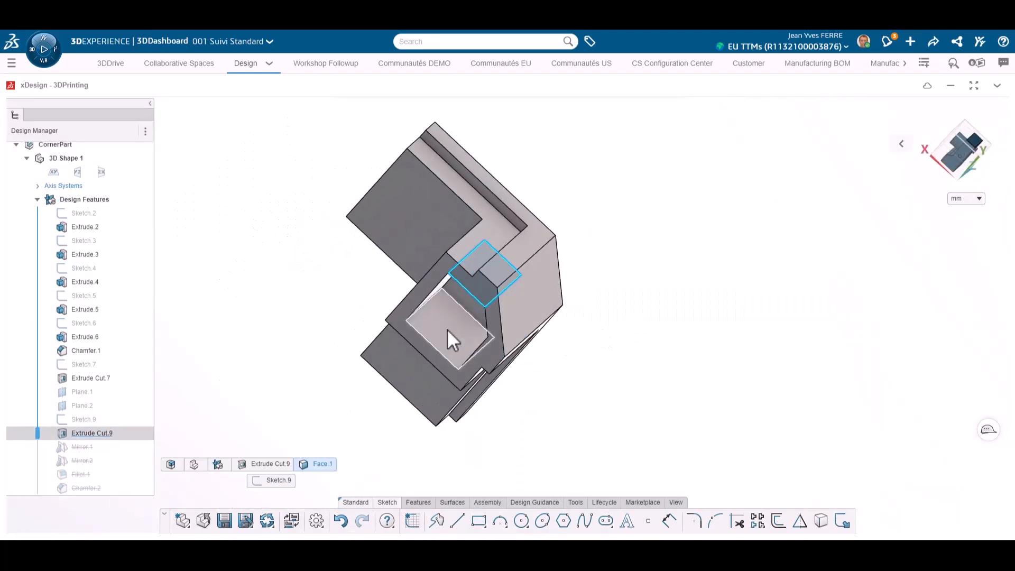
pyautogui.keyDown('ctrl'); pyautogui.click(447, 329); pyautogui.keyUp('ctrl')
pyautogui.press('m')
pyautogui.click(327, 107)
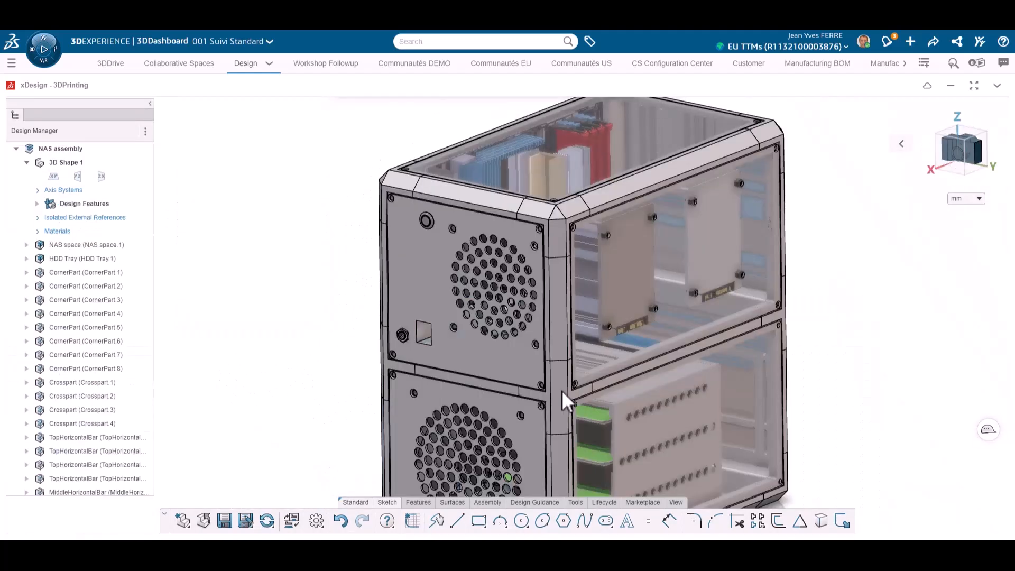
# Complete the tight fittings issue with the statement "Dimensions of holes have been increased to secure a 0.2mm gap"
pyautogui.click(562, 391)
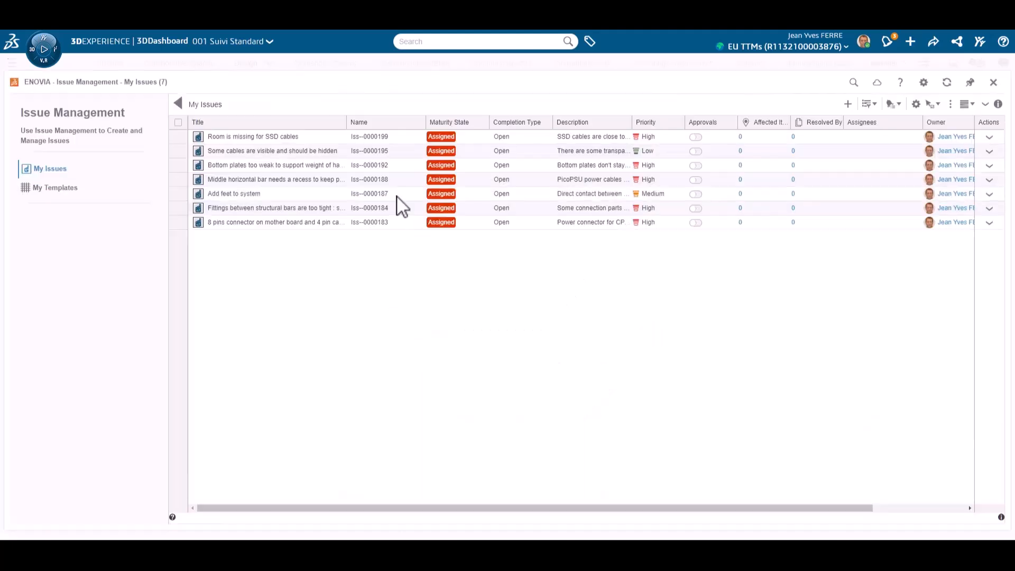
pyautogui.click(320, 209)
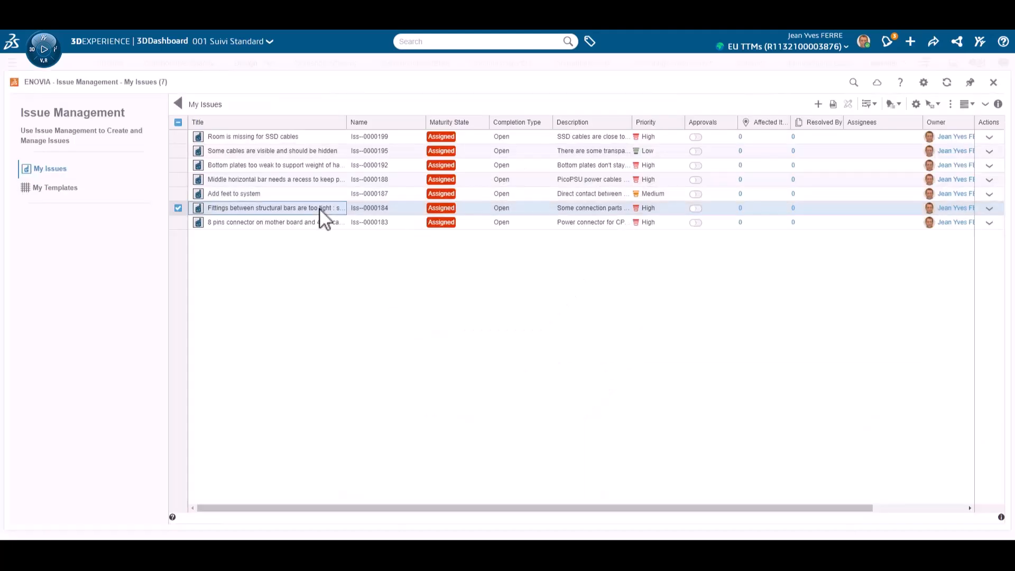
pyautogui.click(353, 244)
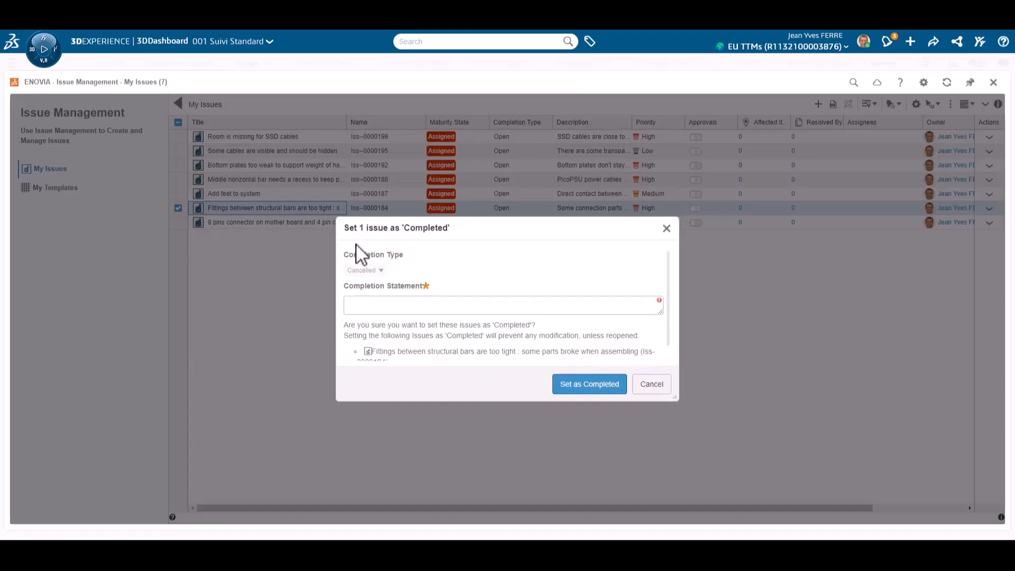
pyautogui.scroll(-1, 533, 337)
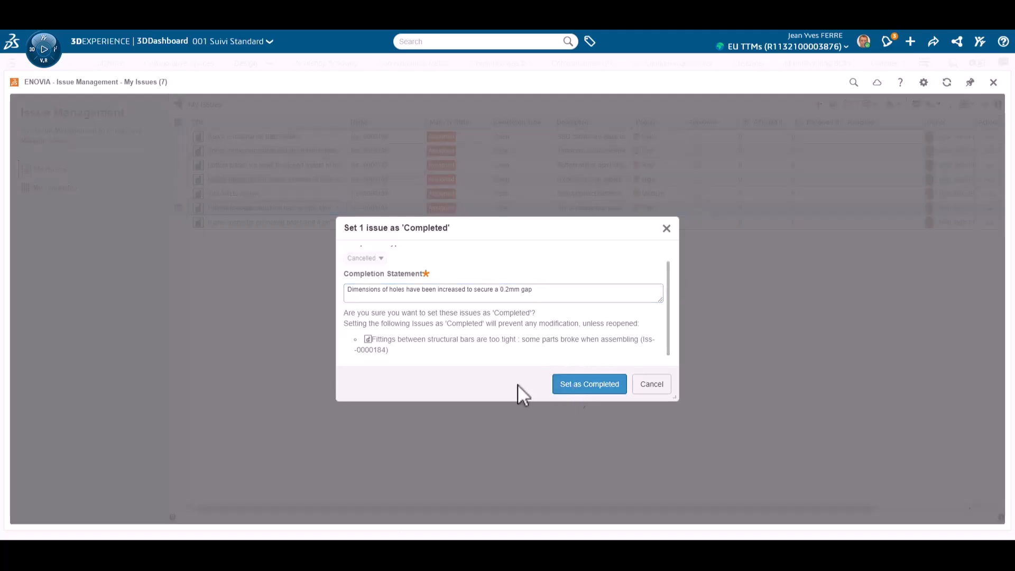
pyautogui.click(579, 386)
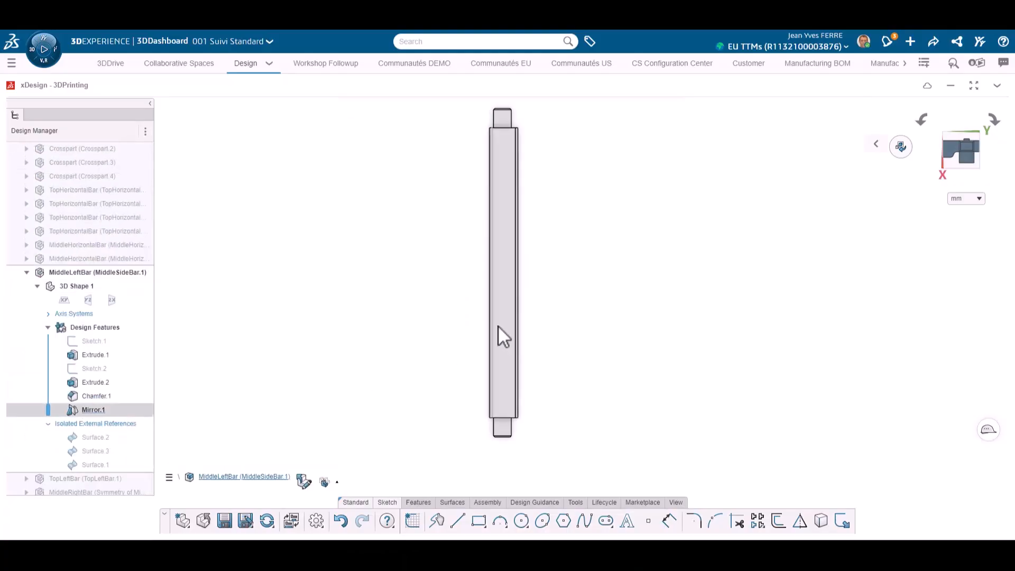
# Start a sketch on the long face of MiddleLeftBar and draw a horizontal construction line across its width at mid-length
pyautogui.click(499, 326)
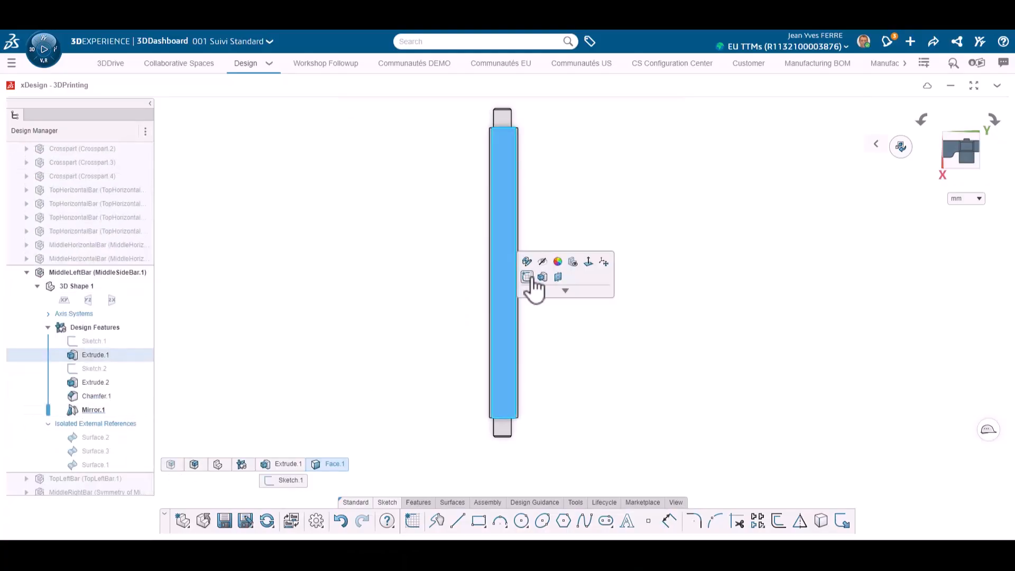
pyautogui.click(530, 278)
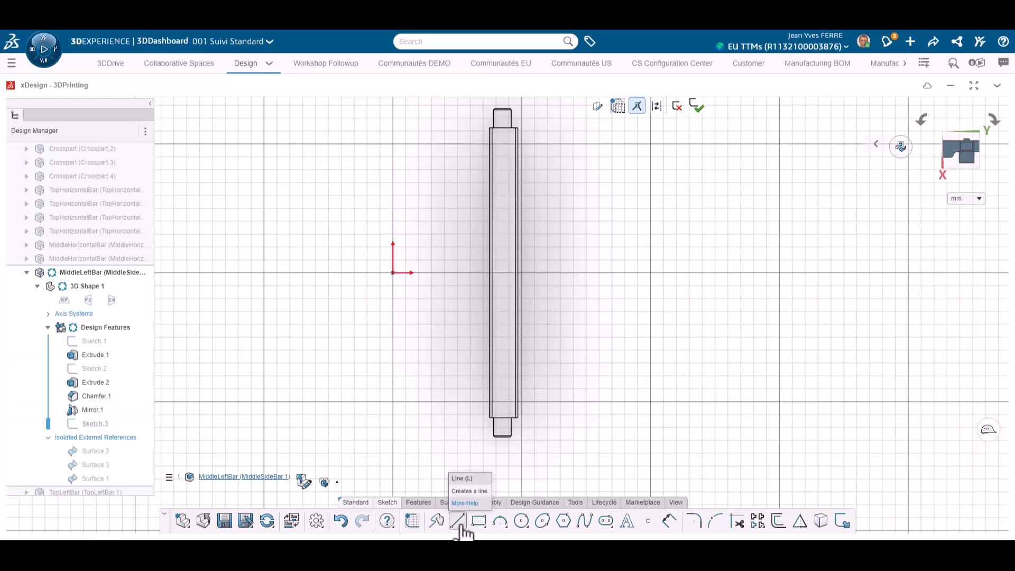
pyautogui.click(658, 108)
pyautogui.scroll(6, 513, 287)
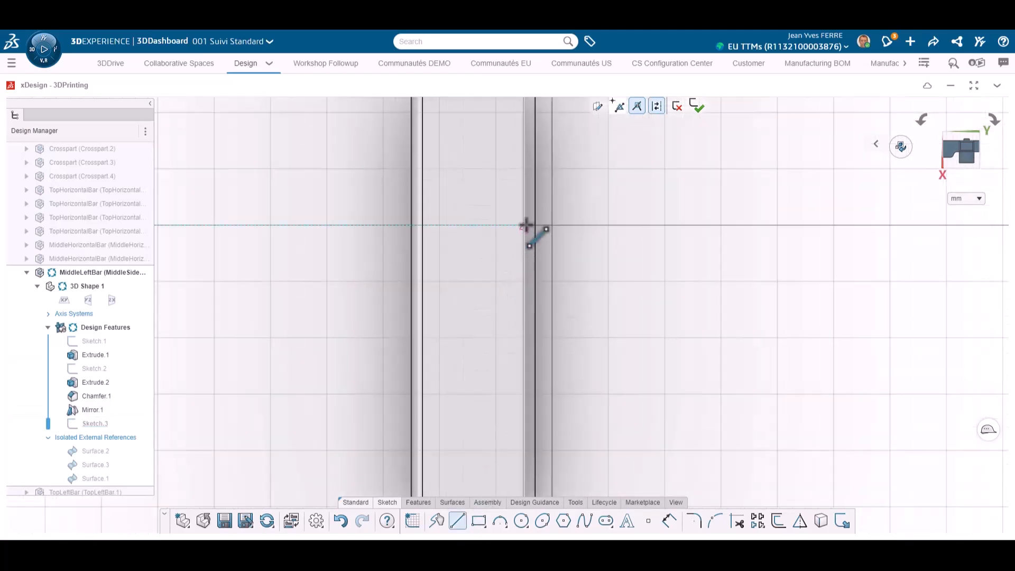
pyautogui.click(525, 225)
pyautogui.press('Escape')
# Sketch a diagonal line from the bar's edge inward, continued by a vertical line down to the construction line
pyautogui.scroll(-1, 459, 368)
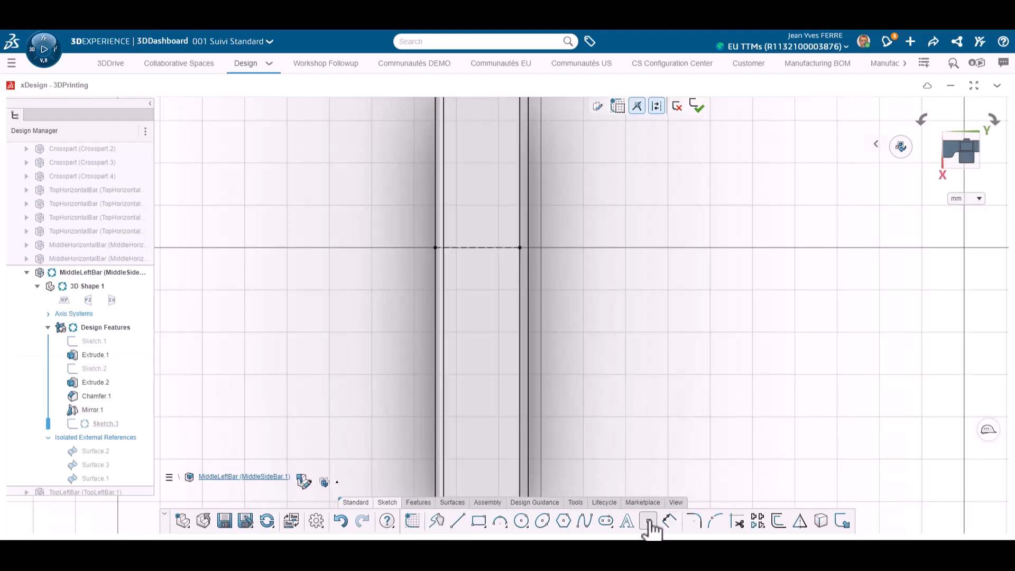
pyautogui.scroll(-5, 533, 426)
pyautogui.click(459, 523)
pyautogui.scroll(3, 515, 109)
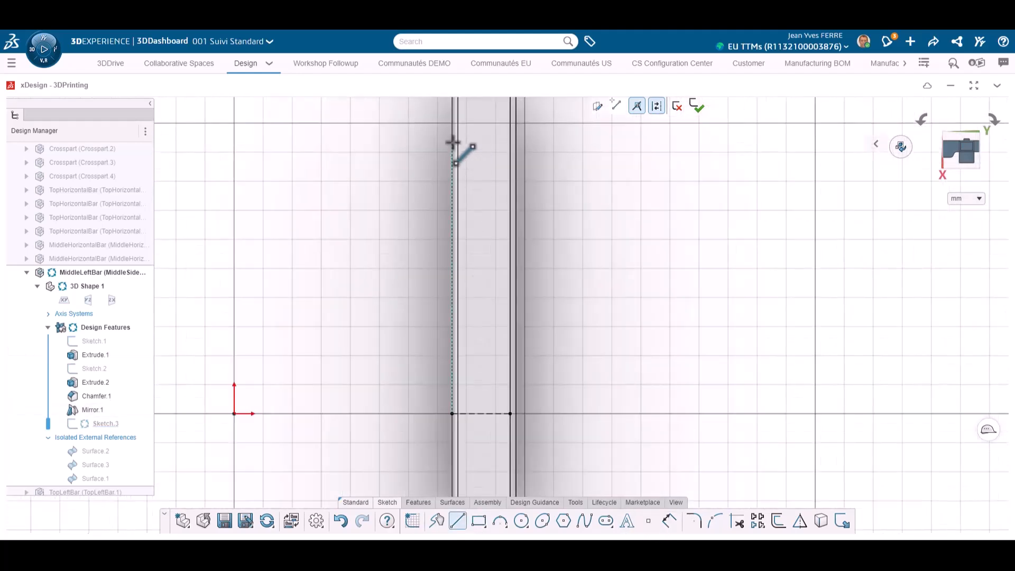
pyautogui.click(451, 135)
pyautogui.click(484, 155)
pyautogui.scroll(-3, 494, 304)
pyautogui.scroll(4, 494, 354)
pyautogui.click(495, 389)
pyautogui.press('Escape')
# Dimension the angle between the diagonal and the vertical sketch line at 45°
pyautogui.click(491, 327)
pyautogui.click(531, 291)
pyautogui.scroll(-3, 526, 243)
pyautogui.scroll(5, 506, 135)
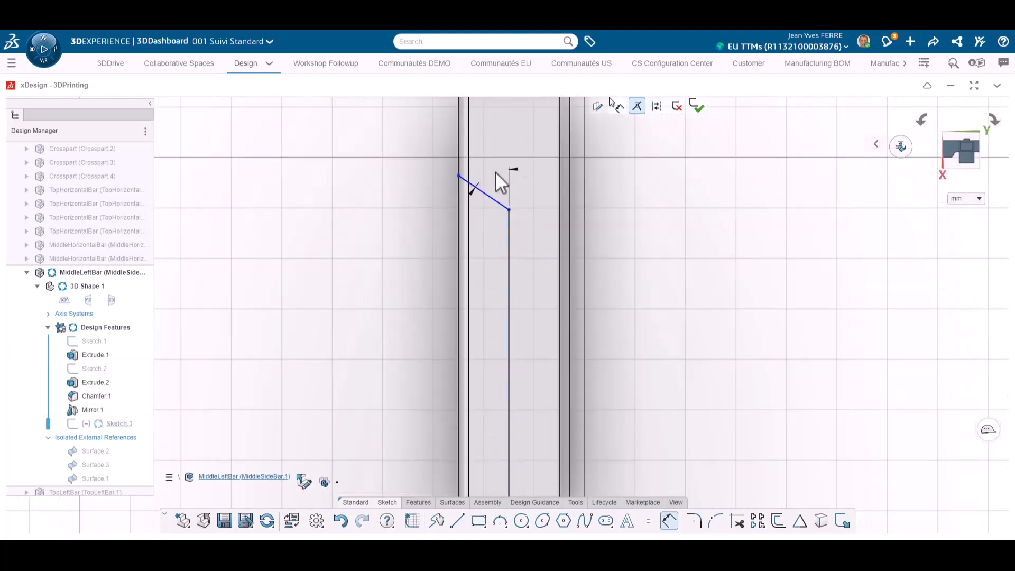
# Close the recess profile with a vertical line along the bar's edge and a short horizontal line on the construction line
pyautogui.click(458, 521)
pyautogui.click(459, 176)
pyautogui.scroll(-3, 476, 404)
pyautogui.click(489, 448)
pyautogui.press('Escape')
pyautogui.click(459, 521)
pyautogui.scroll(5, 495, 448)
pyautogui.click(481, 451)
pyautogui.click(525, 452)
pyautogui.press('Escape')
pyautogui.scroll(-2, 525, 459)
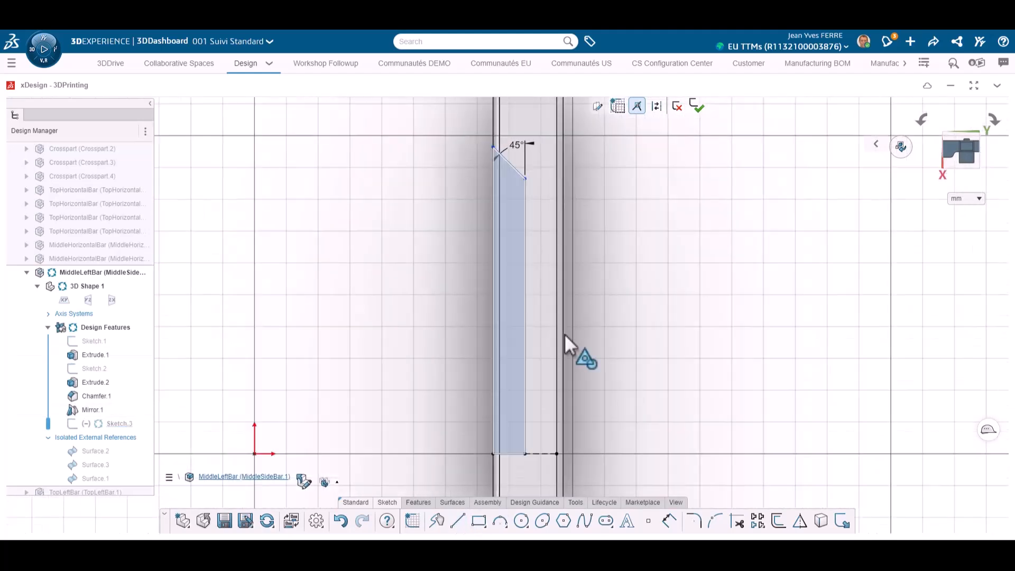
# Dimension the distance from the bar's shoulder to the diagonal's inner corner at 30 mm
pyautogui.scroll(-1, 518, 167)
pyautogui.doubleClick(460, 173)
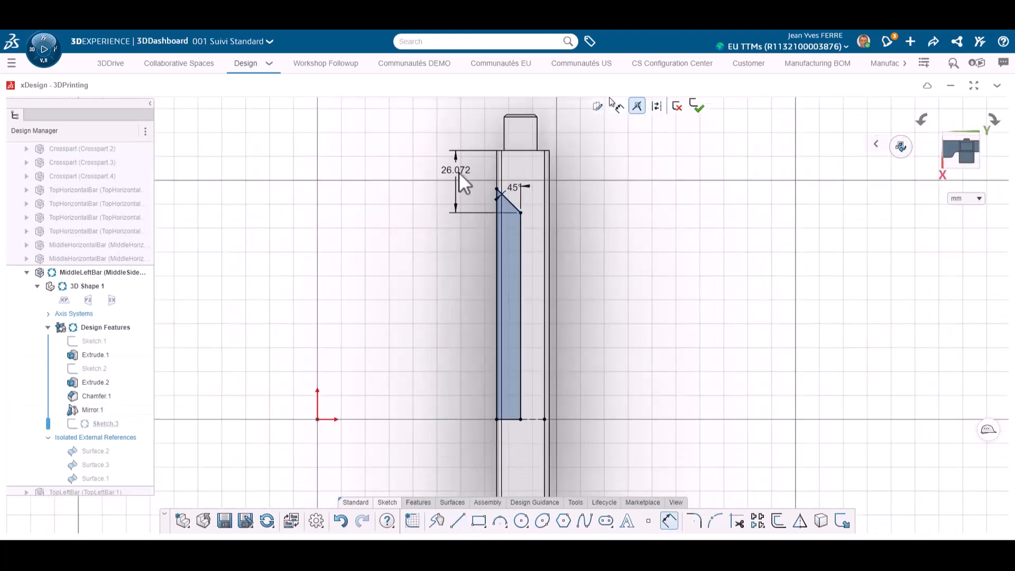
pyautogui.write('30')
pyautogui.press('Return')
pyautogui.press('Escape')
# Mirror the recess profile about the horizontal construction line to extend it along the other half of the bar
pyautogui.moveTo(425, 133); pyautogui.dragTo(617, 443)
pyautogui.click(672, 390)
pyautogui.scroll(-3, 582, 417)
pyautogui.scroll(-2, 583, 417)
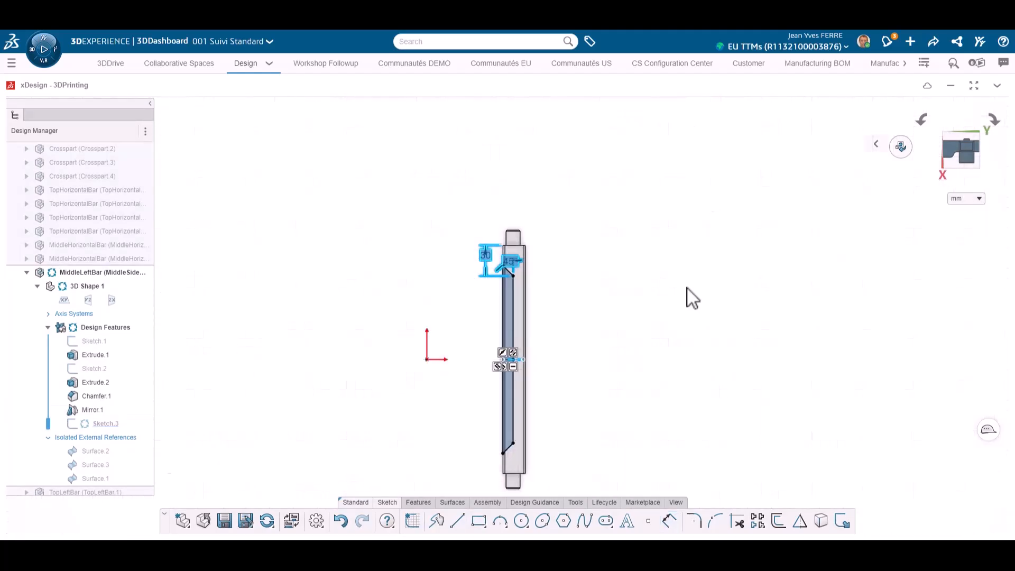
# Remove the mirrored recess profile from the bar with an Extrude Cut
pyautogui.click(418, 502)
pyautogui.click(458, 521)
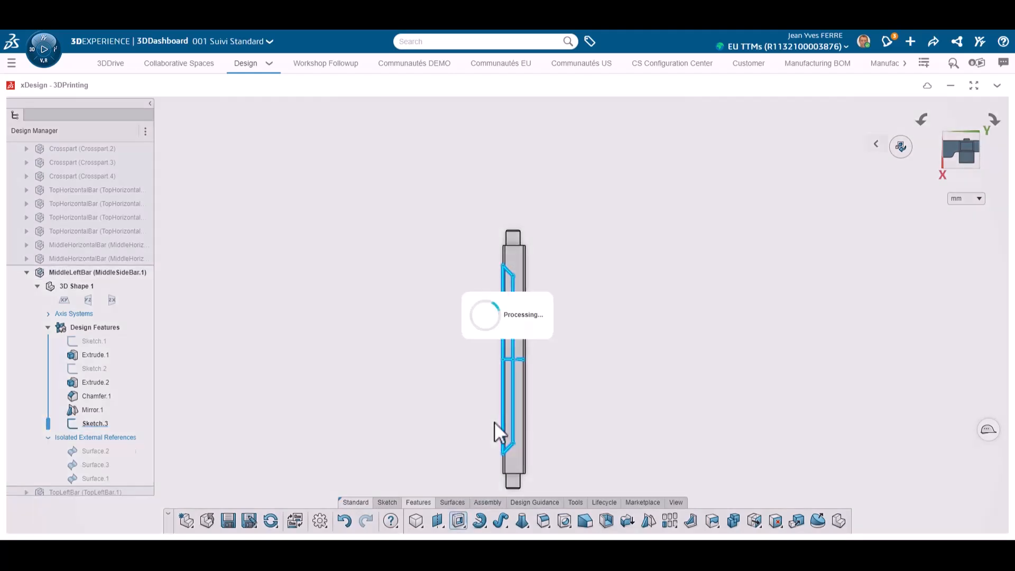
pyautogui.click(302, 261)
pyautogui.click(273, 310)
pyautogui.moveTo(443, 350); pyautogui.dragTo(491, 344, button='middle')
pyautogui.click(307, 117)
# Start a constant-radius fillet on the edges around one sloped end of the bar's recess
pyautogui.moveTo(582, 360); pyautogui.dragTo(535, 317, button='middle')
pyautogui.scroll(6, 532, 299)
pyautogui.click(538, 263)
pyautogui.click(566, 223)
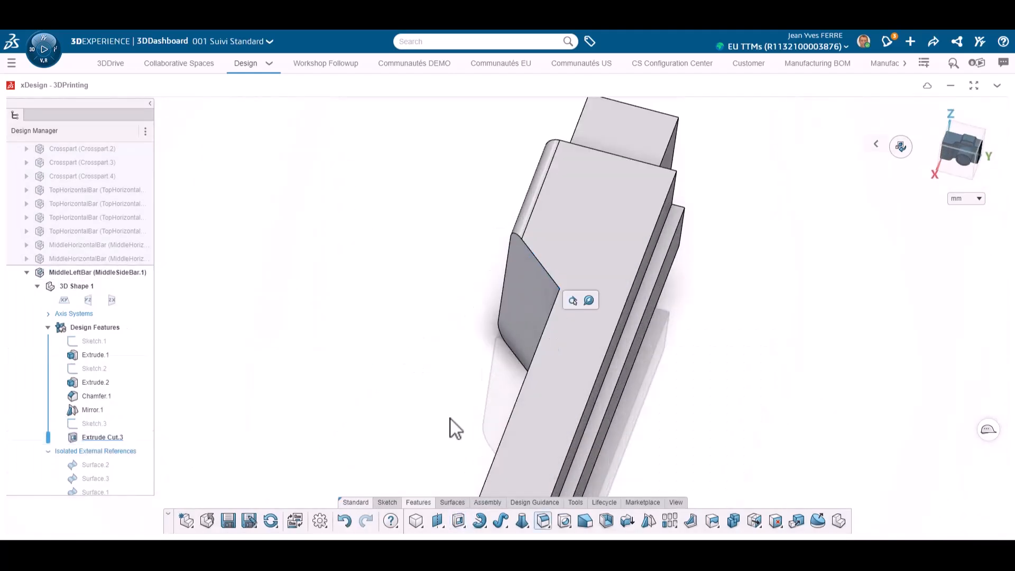
pyautogui.press('Return')
pyautogui.moveTo(443, 394); pyautogui.dragTo(548, 407, button='middle')
pyautogui.scroll(4, 381, 265)
pyautogui.click(358, 268)
# Add the edges around the recess's other sloped end and apply the fillet with a 2 mm radius
pyautogui.scroll(-4, 398, 339)
pyautogui.moveTo(400, 373); pyautogui.dragTo(471, 308, button='middle')
pyautogui.scroll(-3, 470, 308)
pyautogui.scroll(3, 738, 474)
pyautogui.click(716, 469)
pyautogui.click(748, 481)
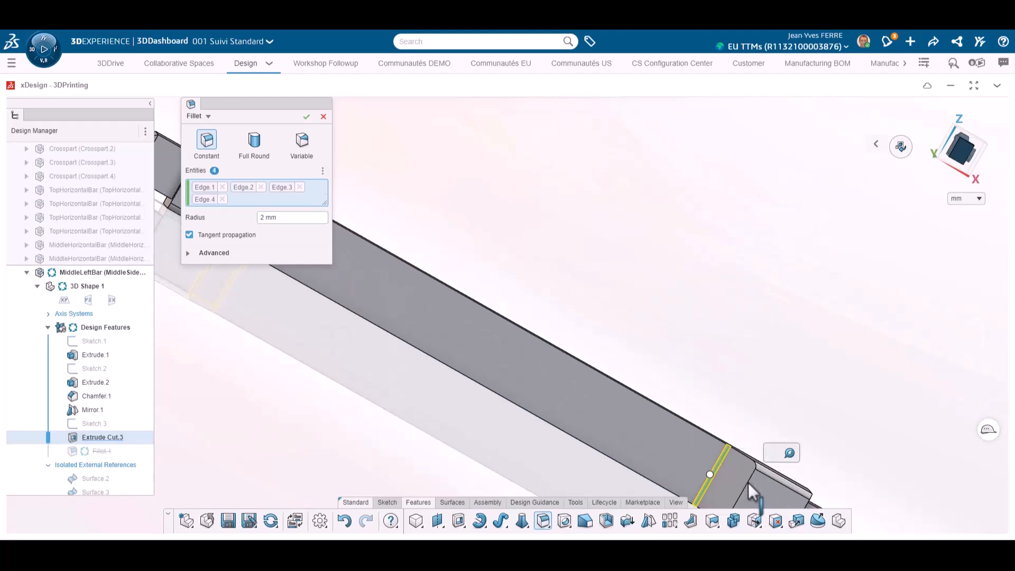
pyautogui.scroll(-5, 626, 402)
pyautogui.click(820, 464)
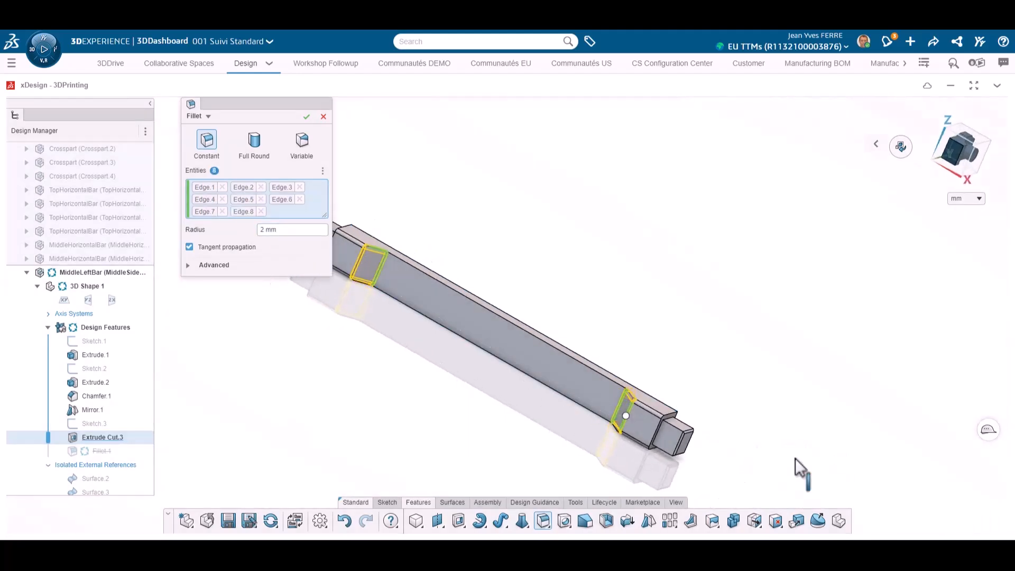
pyautogui.click(306, 117)
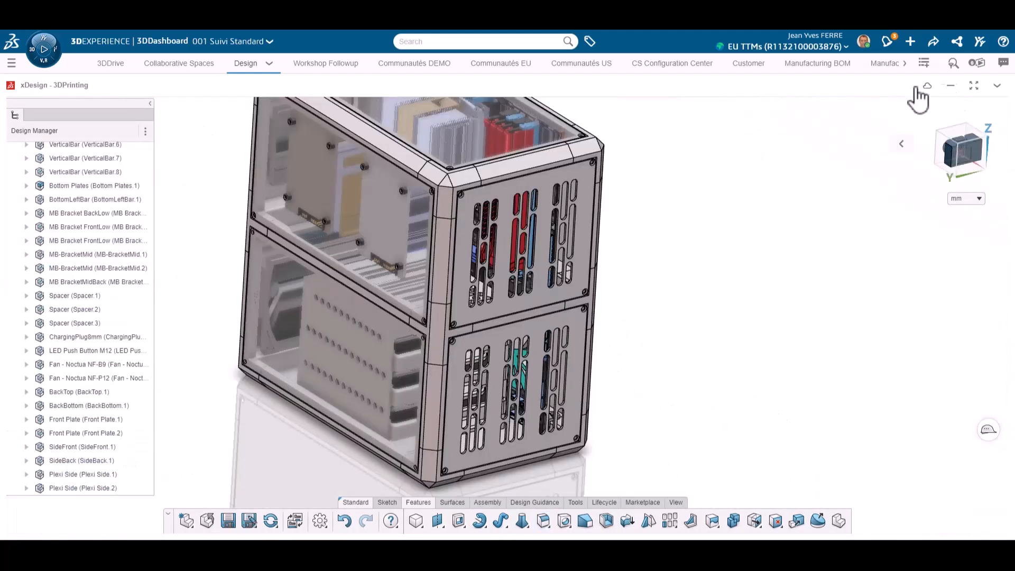
# Return to the dashboard's combined view and mark the issue "Room is missing for SSD cables" as complete
pyautogui.click(951, 87)
pyautogui.click(951, 86)
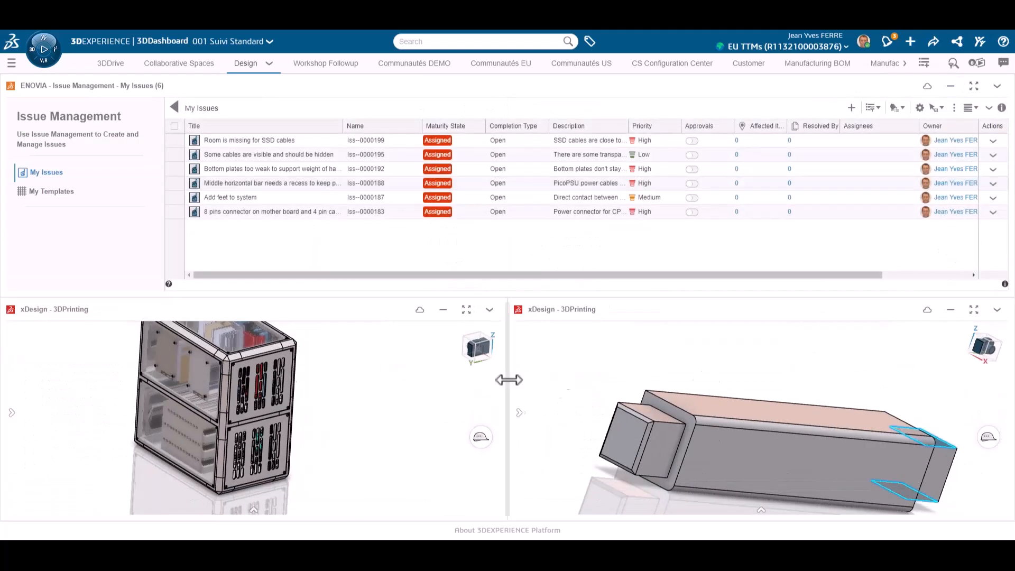
pyautogui.click(290, 141)
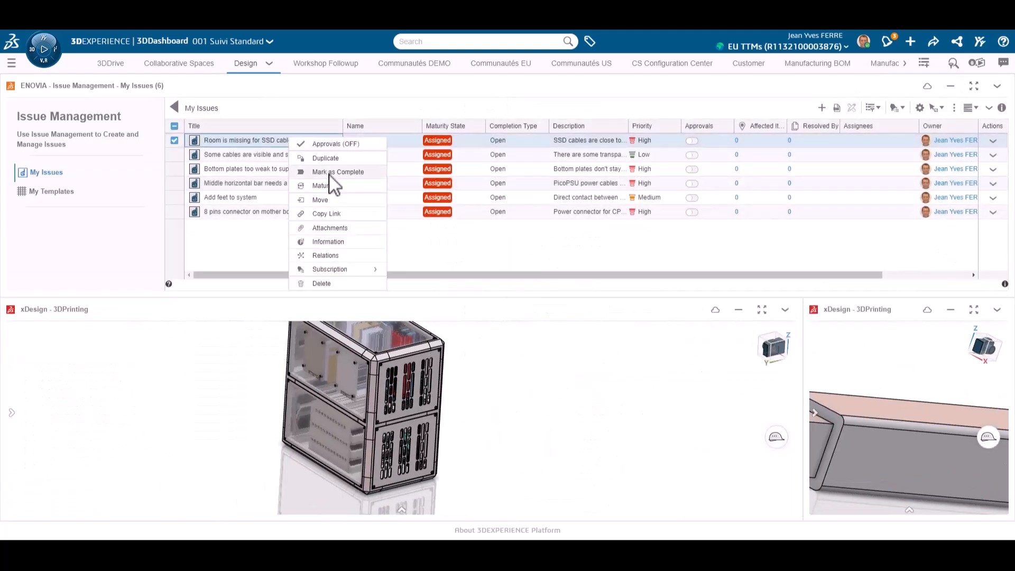
pyautogui.click(334, 172)
pyautogui.click(585, 271)
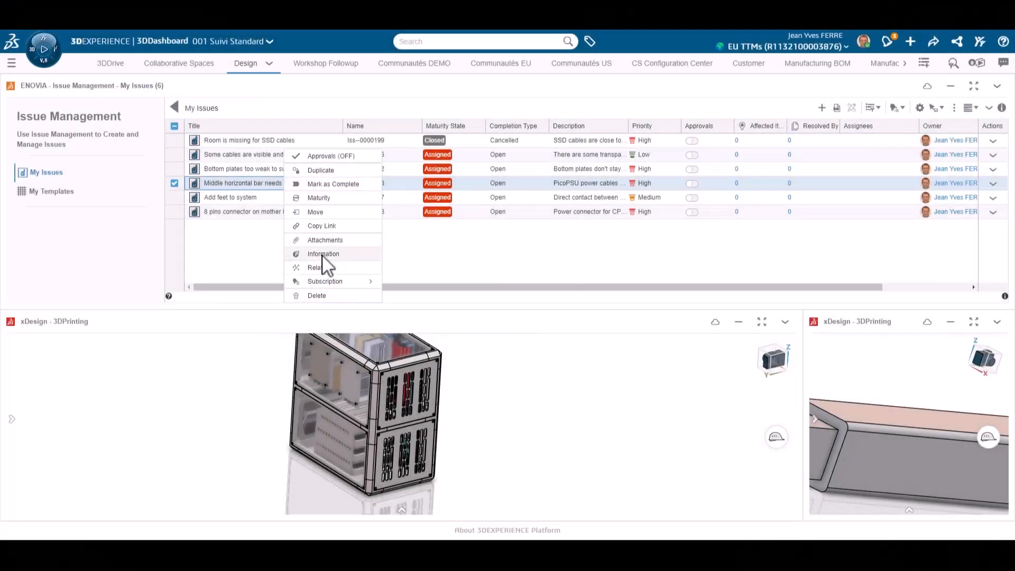
# Open the information of the issue "Middle horizontal bar needs a recess to keep power cables safe" in an enlarged window
pyautogui.click(323, 254)
pyautogui.moveTo(514, 103); pyautogui.dragTo(325, 85)
pyautogui.moveTo(563, 485); pyautogui.dragTo(705, 481)
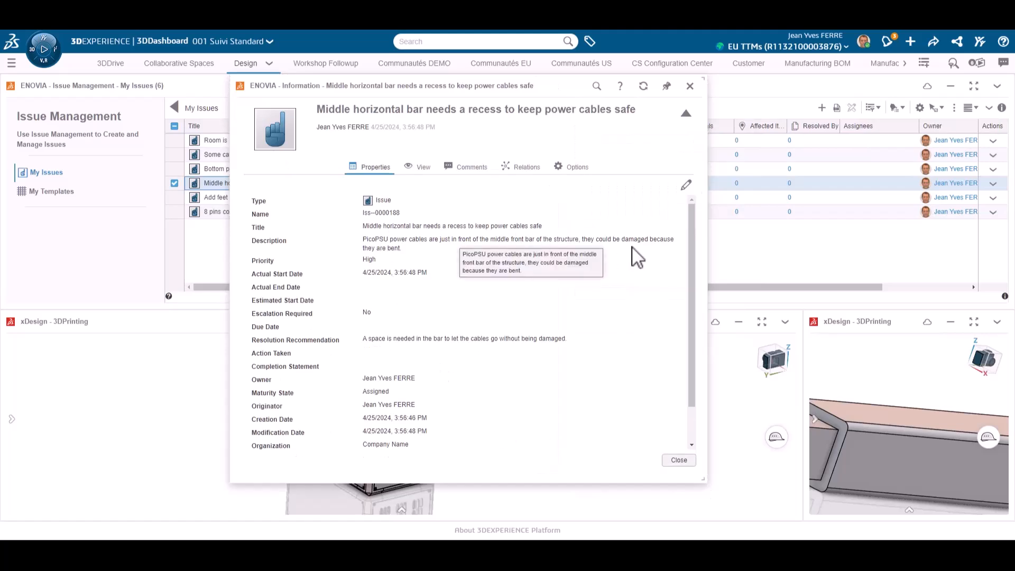
# Close the issue's information and examine the front middle horizontal bar up close in the enlarged assembly view
pyautogui.click(668, 460)
pyautogui.scroll(5, 371, 429)
pyautogui.click(381, 408)
pyautogui.click(435, 416)
pyautogui.scroll(4, 373, 402)
pyautogui.doubleClick(549, 322)
pyautogui.moveTo(443, 249); pyautogui.dragTo(497, 210, button='middle')
pyautogui.click(576, 287)
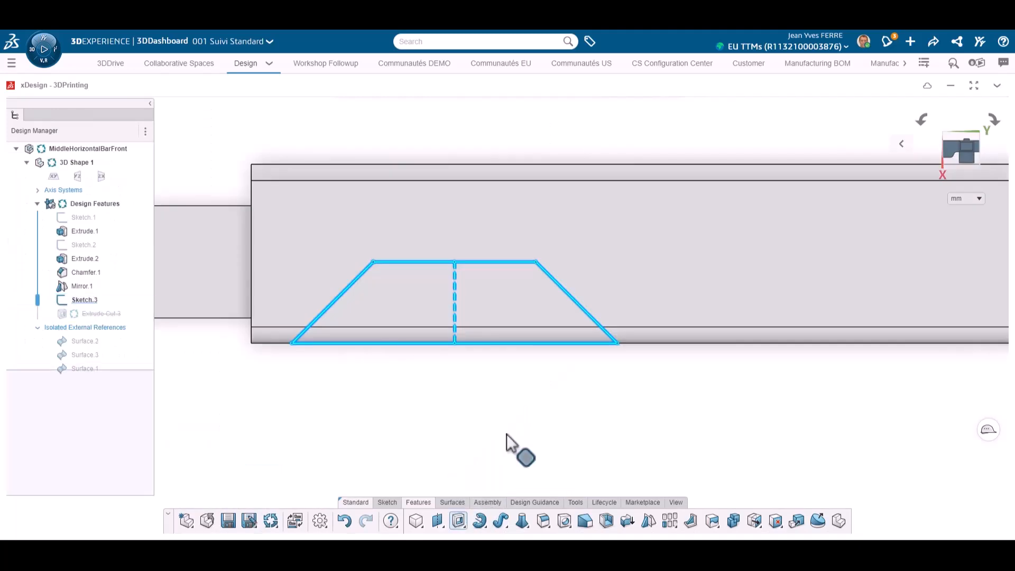
# Cut the trapezoidal profile out of the front middle bar with a through one way extrusion, and start a fillet
pyautogui.click(244, 261)
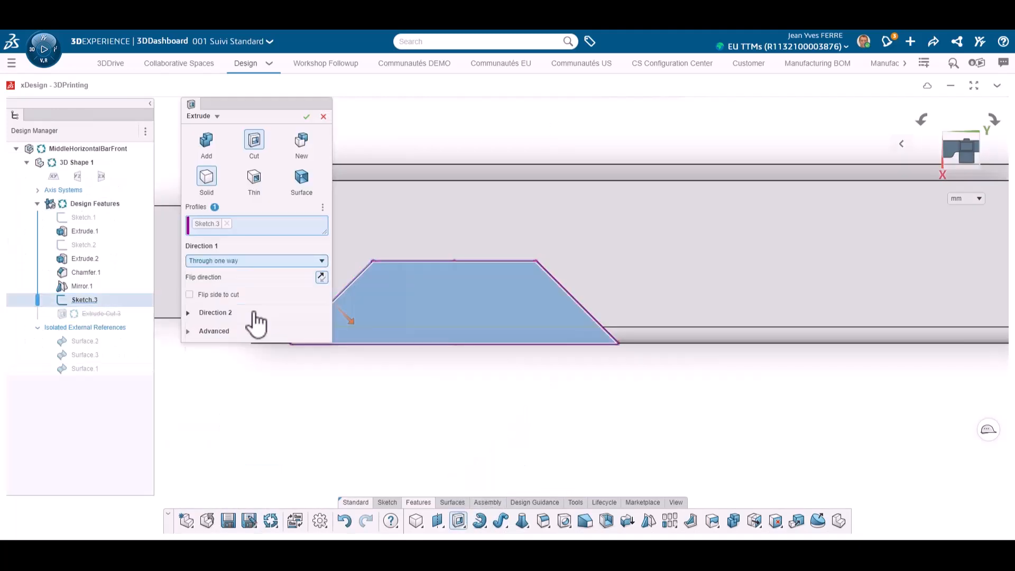
pyautogui.click(247, 311)
pyautogui.click(306, 116)
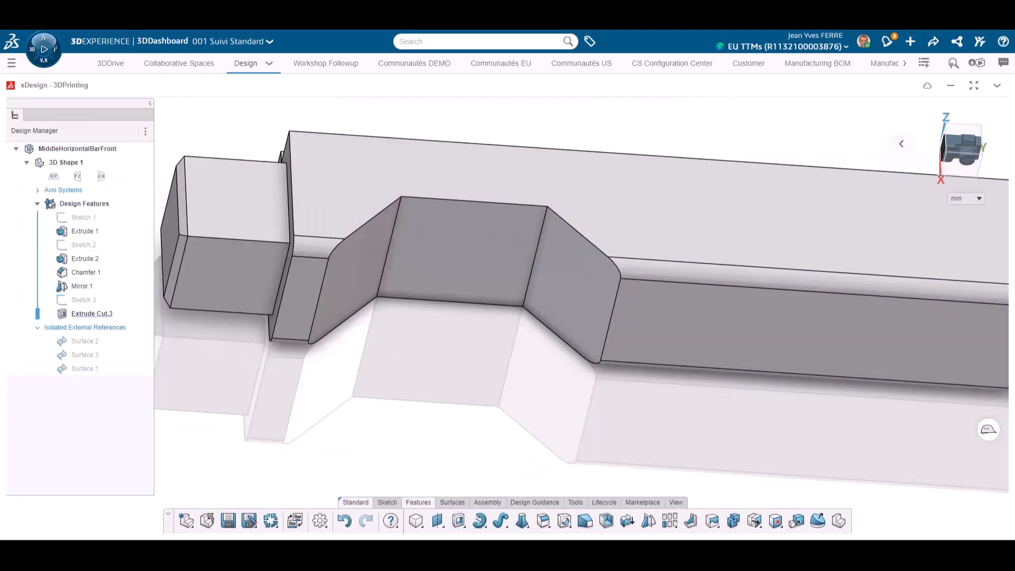
pyautogui.moveTo(354, 345)
pyautogui.mouseDown(button='middle')
pyautogui.moveTo(358, 328)
pyautogui.moveTo(349, 328)
pyautogui.mouseUp(button='middle')
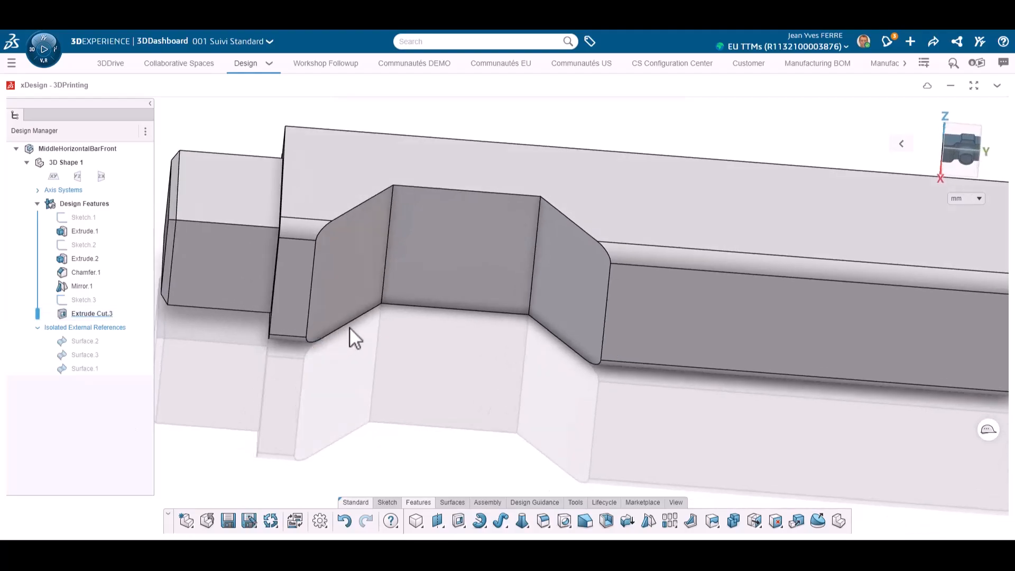
pyautogui.click(543, 522)
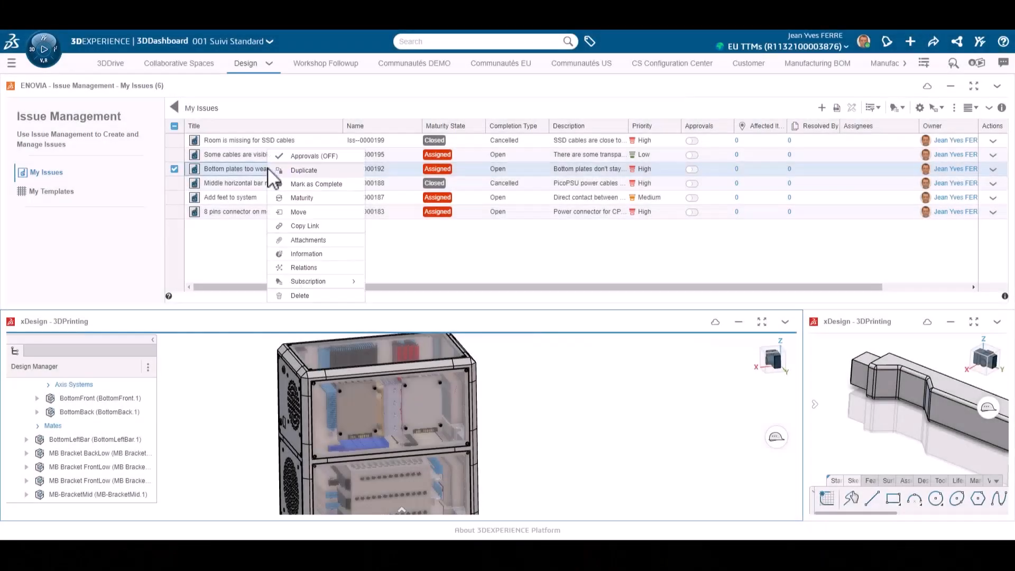
# Open the information of the issue about bottom plates that are too weak to support the weight
pyautogui.click(305, 254)
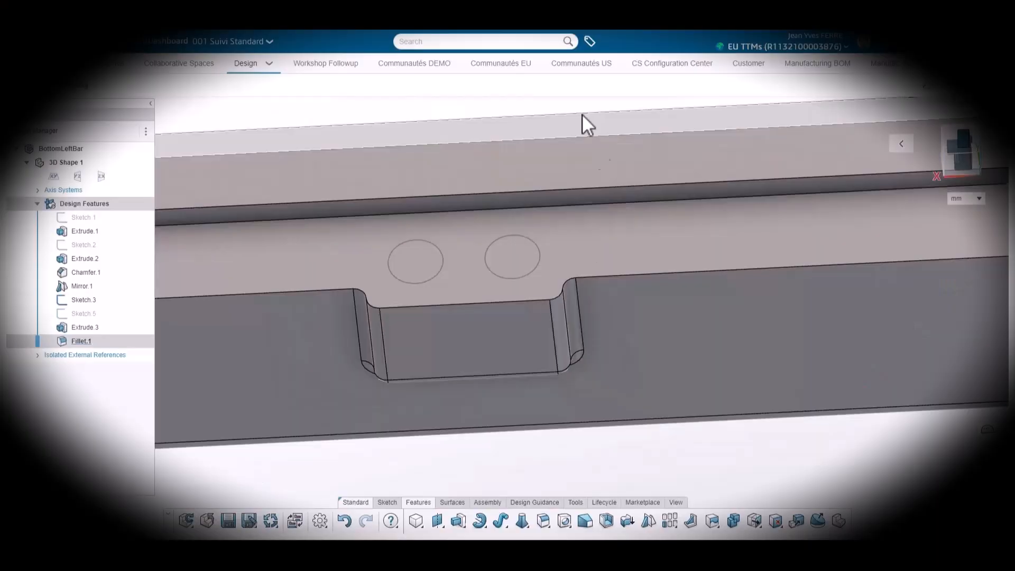
# Set the extruded cut of the two circles beside the BottomLeftBar's recess to 8 mm
pyautogui.write('8')
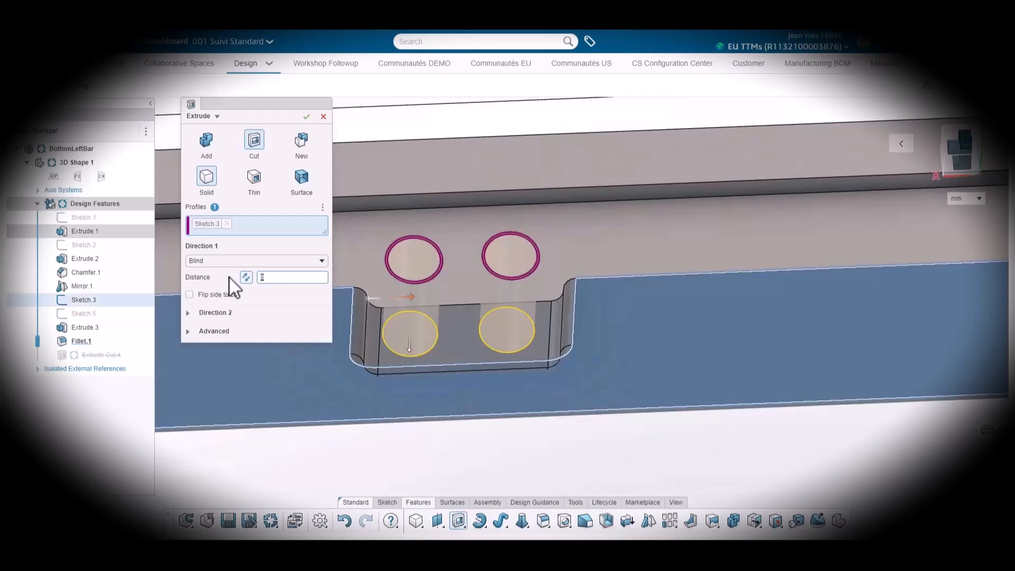
pyautogui.press('Return')
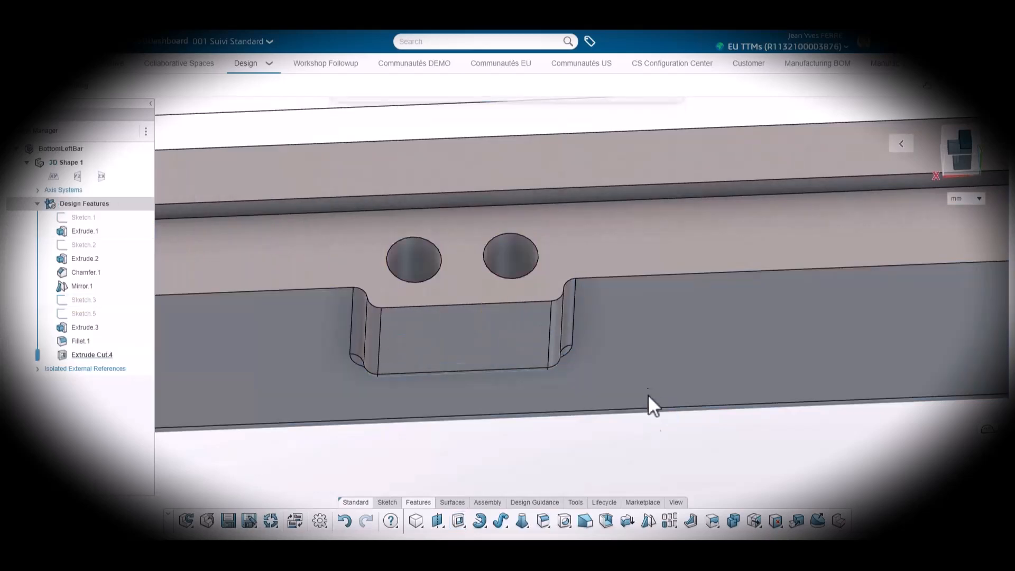
# Measure the distance between the lowest hard drive tray's edge and the bottom plate's face, and close the measurement
pyautogui.scroll(-8, 605, 430)
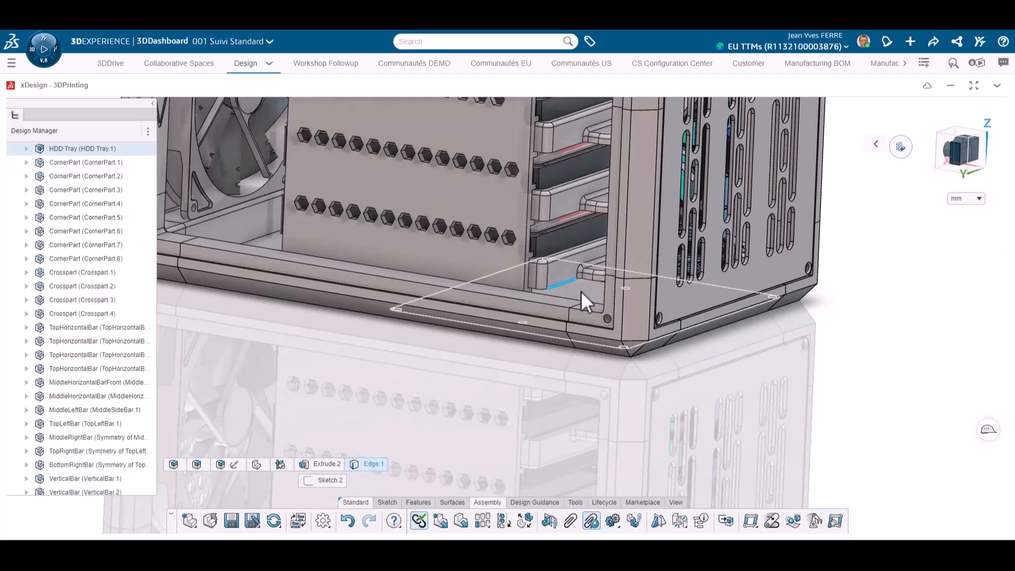
pyautogui.keyDown('ctrl'); pyautogui.click(582, 291); pyautogui.keyUp('ctrl')
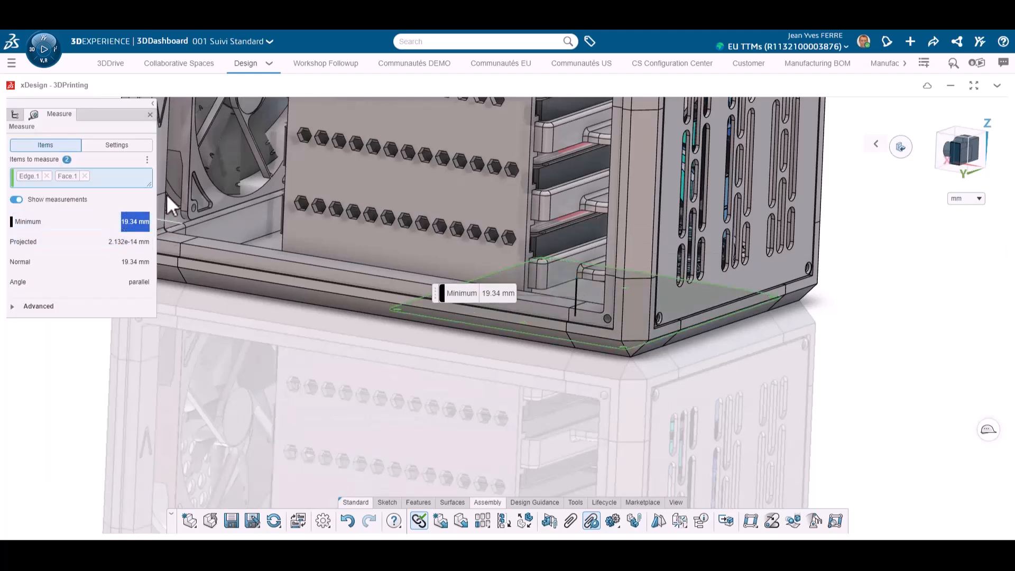
pyautogui.click(151, 114)
# Copy the Bottom Plates component from the assembly and open it in the second xDesign view
pyautogui.doubleClick(741, 84)
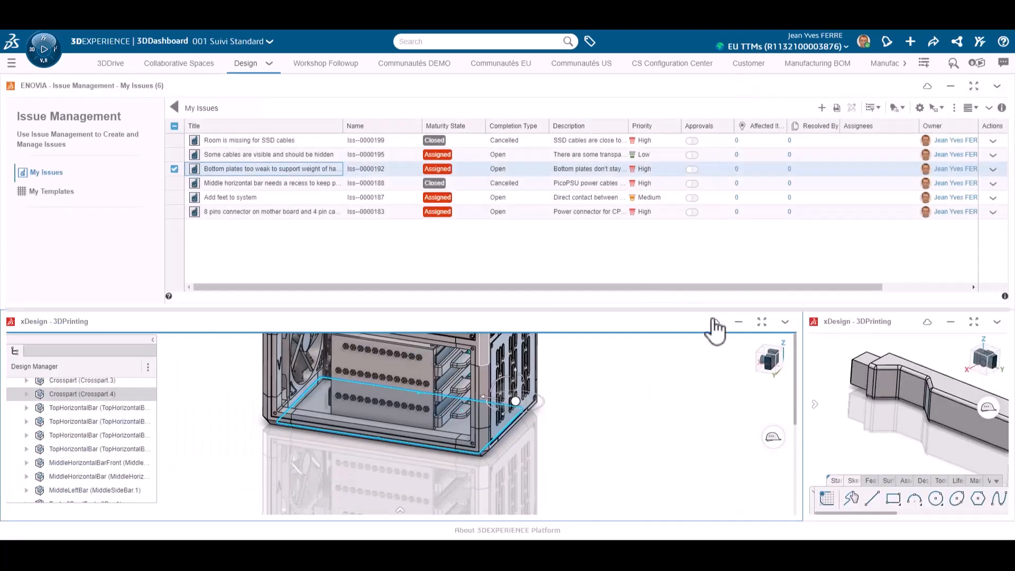
pyautogui.click(97, 401)
pyautogui.doubleClick(906, 319)
pyautogui.hotkey('ctrl', 'v')
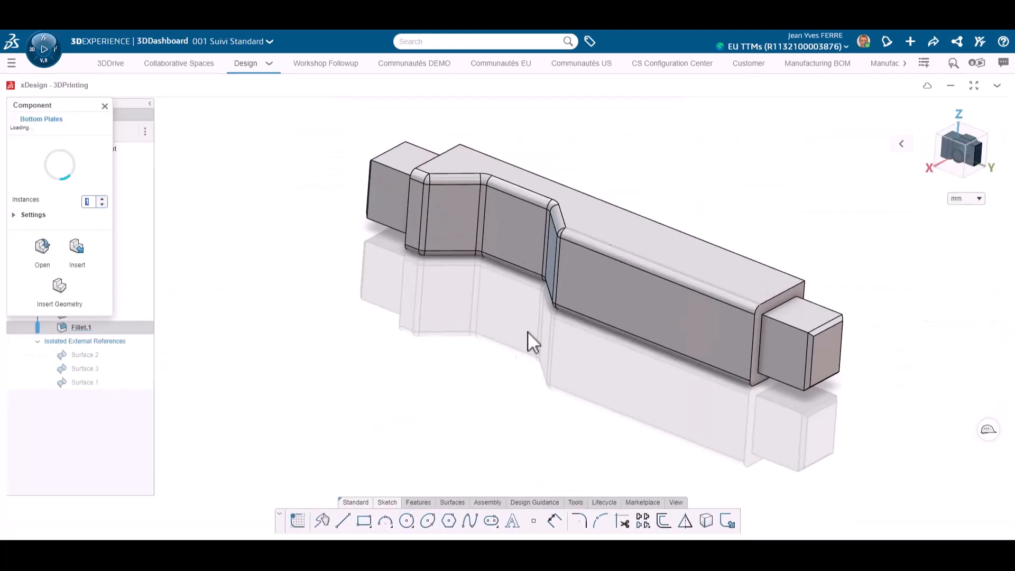
pyautogui.click(43, 246)
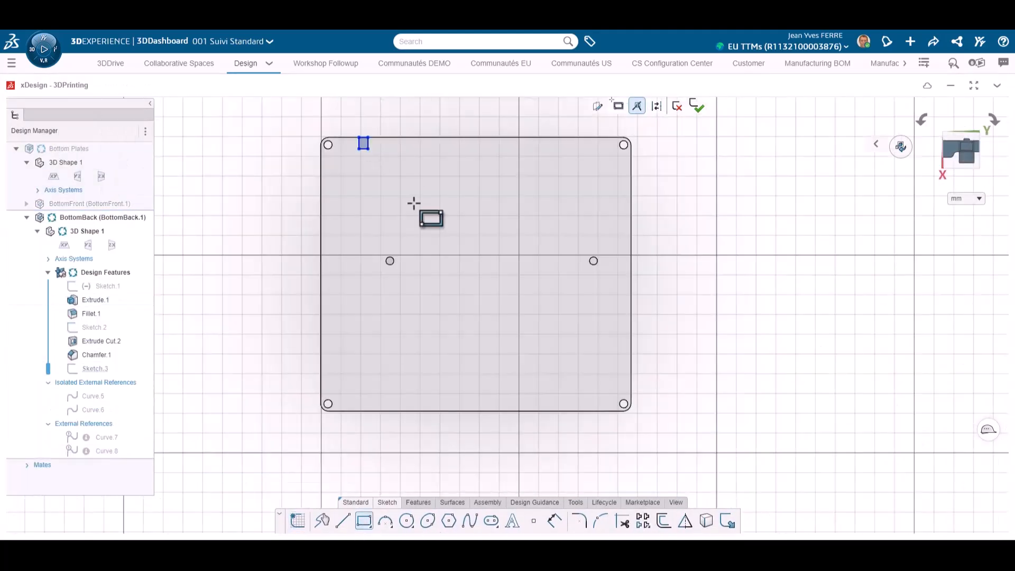
# Draw rectangles around the two inner screw holes of the BottomBack plate, extending to the plate's nearest edge
pyautogui.click(420, 291)
pyautogui.click(555, 138)
pyautogui.click(616, 291)
pyautogui.press('Escape')
# Join the rectangles with a strip along the plate's edge and trim the overlapping segments into one U-shaped outline
pyautogui.click(622, 521)
pyautogui.click(390, 137)
pyautogui.click(590, 137)
pyautogui.click(616, 187)
pyautogui.press('Escape')
pyautogui.click(623, 521)
pyautogui.click(420, 162)
pyautogui.click(555, 163)
pyautogui.press('Escape')
pyautogui.click(359, 167)
pyautogui.press('Delete')
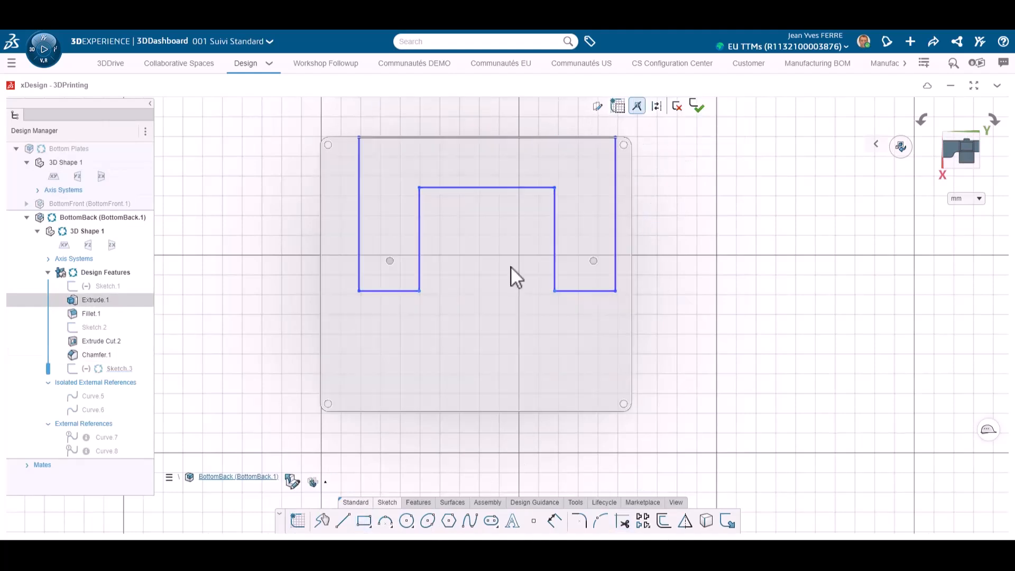
# Dimension the width of one leg of the U-shaped outline as 20 mm
pyautogui.click(554, 521)
pyautogui.click(411, 291)
pyautogui.click(388, 329)
pyautogui.write('20')
pyautogui.press('Return')
pyautogui.press('Escape')
# Constrain both legs centrally around the screw holes, with ends 8 mm beyond the hole centres and a 20 mm wide connecting strip
pyautogui.click(566, 291)
pyautogui.keyDown('ctrl'); pyautogui.click(385, 291); pyautogui.keyUp('ctrl')
pyautogui.moveTo(573, 291); pyautogui.dragTo(592, 282)
pyautogui.click(573, 248)
pyautogui.click(625, 209)
pyautogui.click(592, 282)
pyautogui.keyDown('ctrl'); pyautogui.click(381, 291); pyautogui.keyUp('ctrl')
pyautogui.click(447, 250)
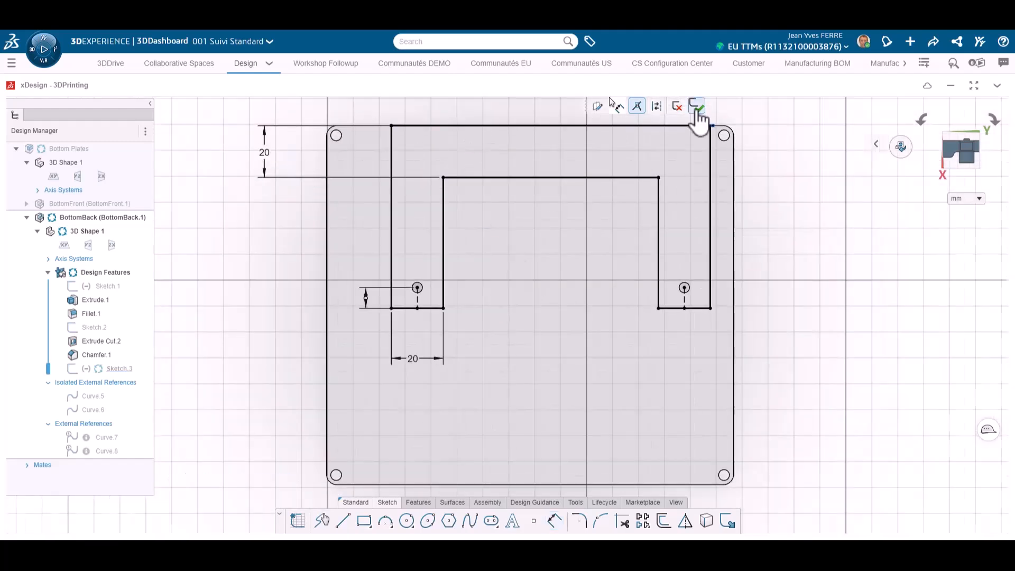
# Finish the U-shaped sketch and extrude it 1.5 mm as added material on the plate
pyautogui.click(698, 108)
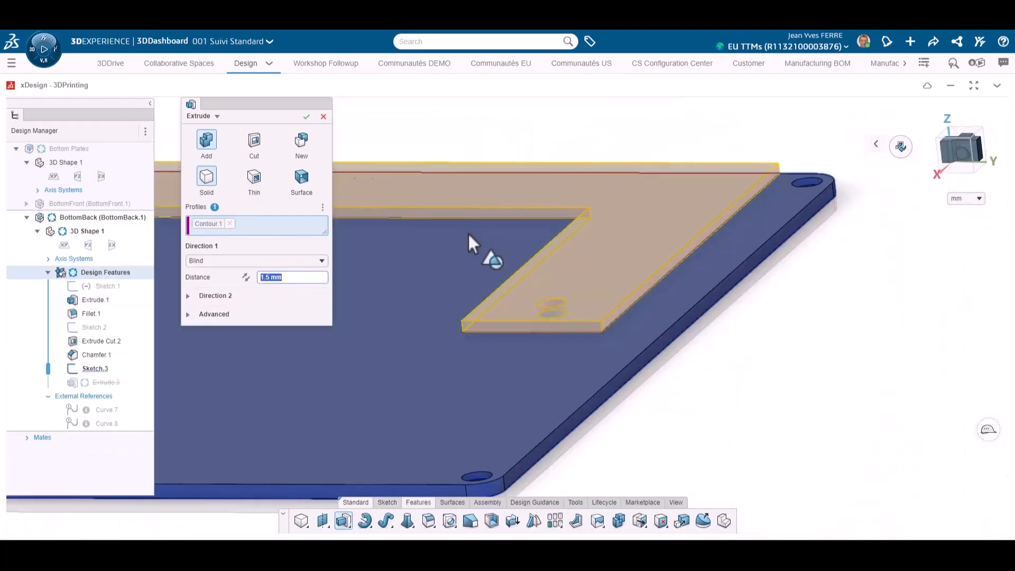
pyautogui.click(306, 116)
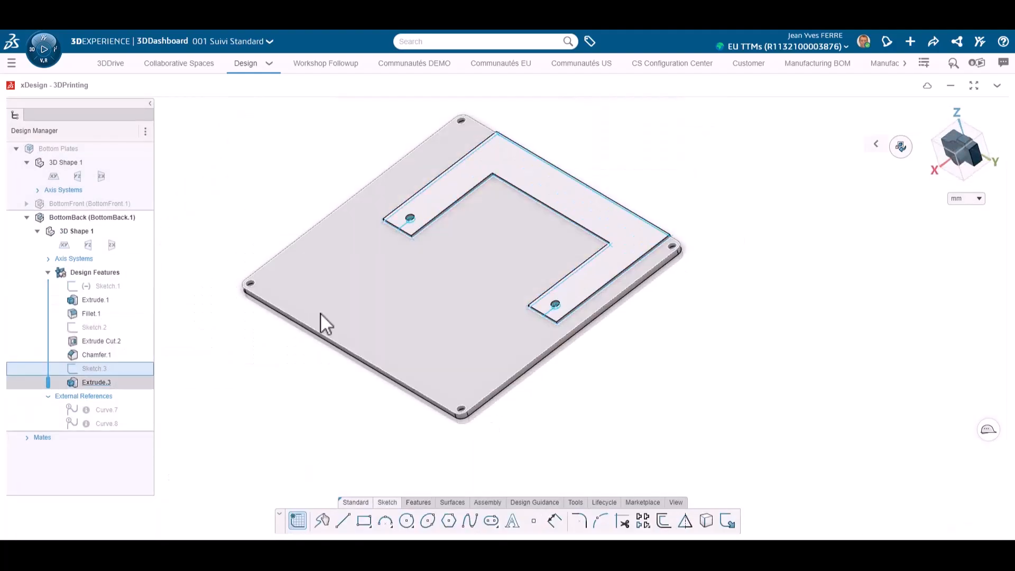
# Reopen the U-shaped sketch, draw a small rectangular tab on its outer edge and trim the segment they share
pyautogui.moveTo(320, 312); pyautogui.dragTo(586, 235, button='middle')
pyautogui.press('space')
pyautogui.click(515, 256)
pyautogui.scroll(2, 595, 323)
pyautogui.click(365, 521)
pyautogui.scroll(2, 595, 323)
pyautogui.click(528, 247)
pyautogui.click(626, 522)
pyautogui.click(528, 304)
pyautogui.press('Escape')
# Draw a construction line perpendicular to the U-shape's inner edge, starting at that edge's midpoint
pyautogui.scroll(-2, 548, 433)
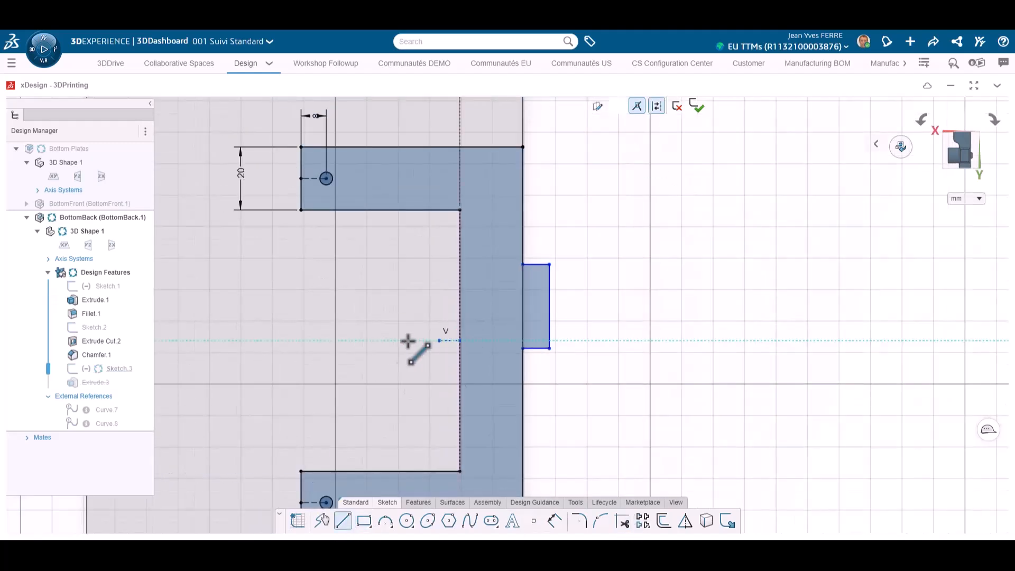
pyautogui.click(460, 341)
pyautogui.click(372, 341)
pyautogui.press('Escape')
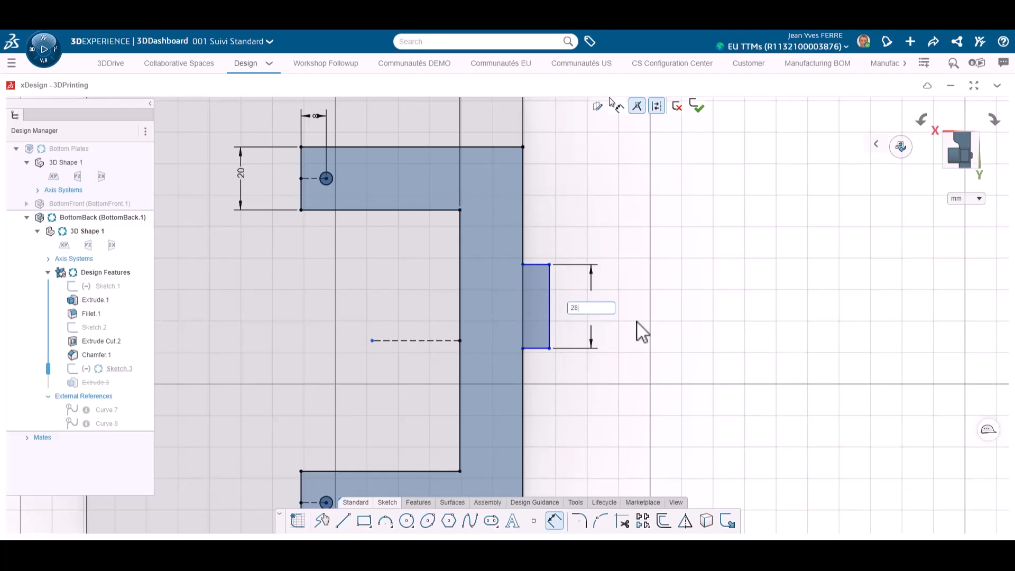
# Dimension the tab 28 mm by 5 mm with one side 20 mm from the construction line, and finish the sketch
pyautogui.scroll(-1, 545, 383)
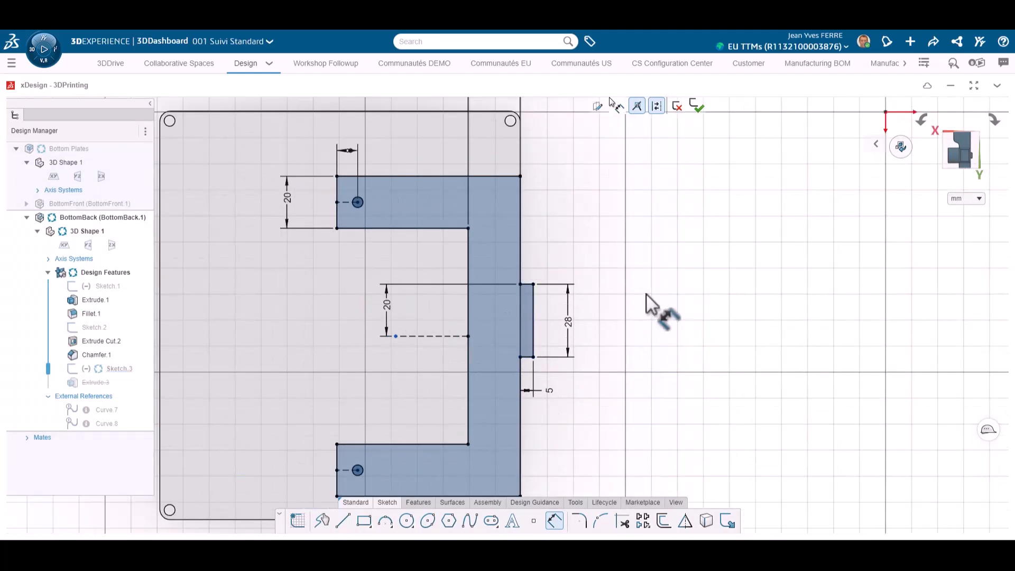
pyautogui.click(697, 106)
# Sketch the tab's outline on its face and use it for an extruded cut that thins the tab
pyautogui.moveTo(770, 242)
pyautogui.mouseDown(button='middle')
pyautogui.moveTo(547, 431)
pyautogui.moveTo(319, 422)
pyautogui.mouseUp(button='middle')
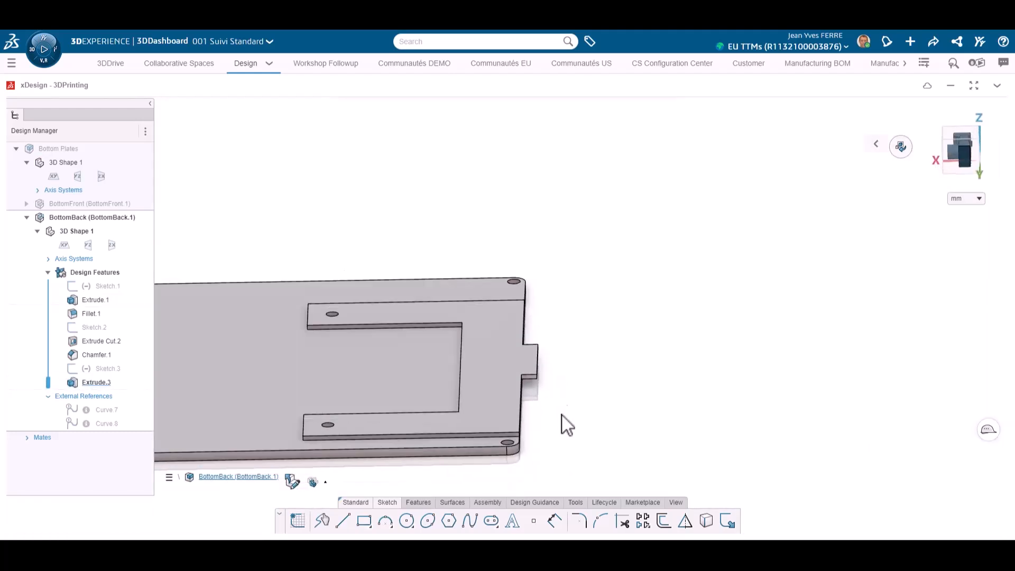
pyautogui.click(511, 332)
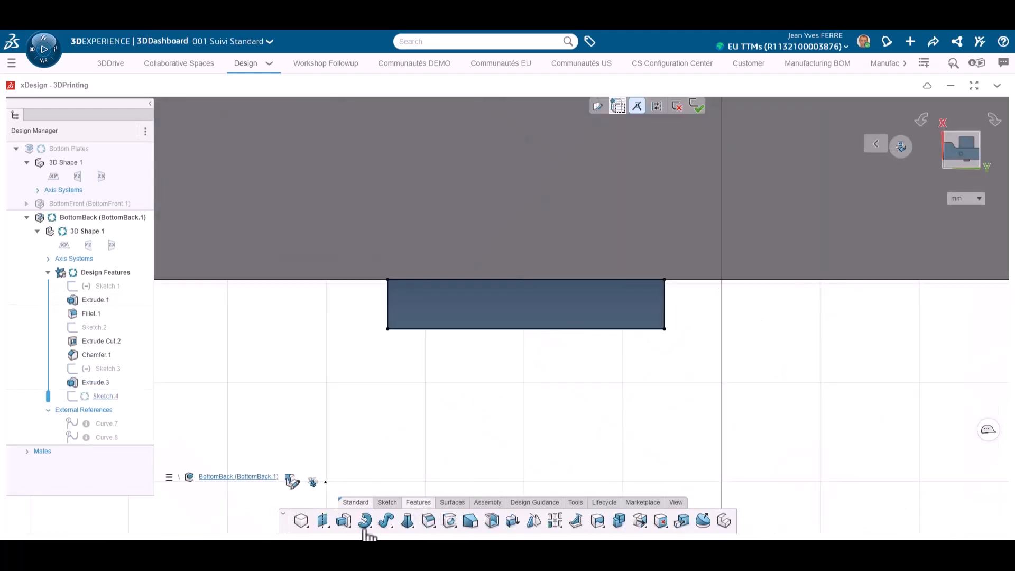
pyautogui.click(344, 521)
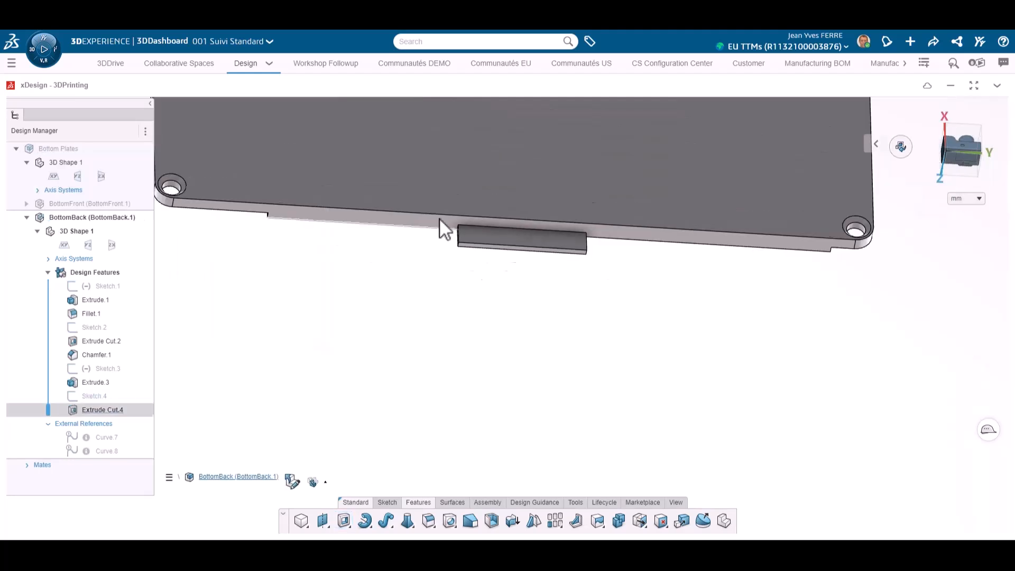
# Sketch a rectangle 22 mm wide and 10 mm high standing on the reinforcement, on the plate's side face
pyautogui.click(364, 521)
pyautogui.click(344, 239)
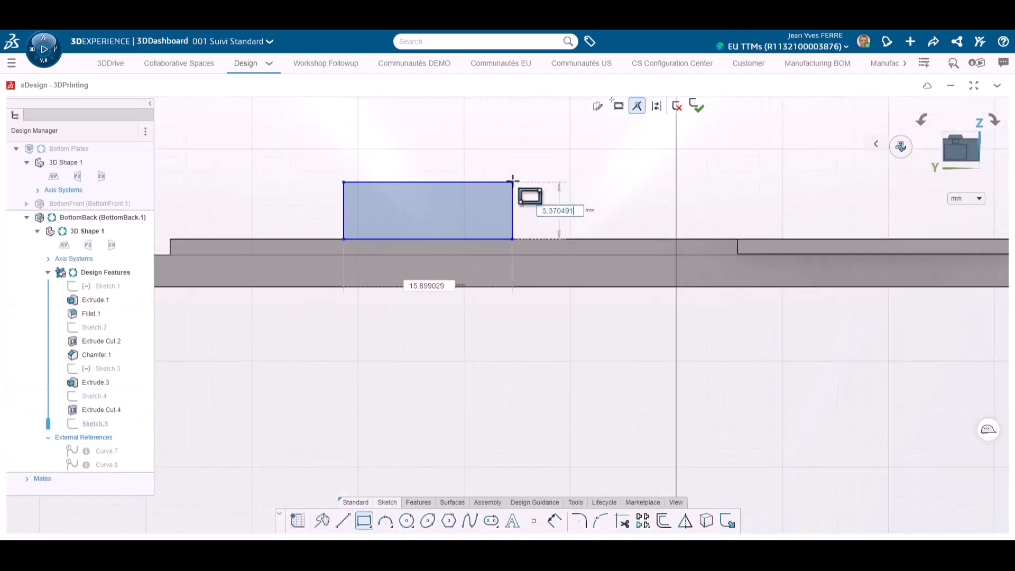
pyautogui.click(557, 155)
pyautogui.write('10')
pyautogui.press('Return')
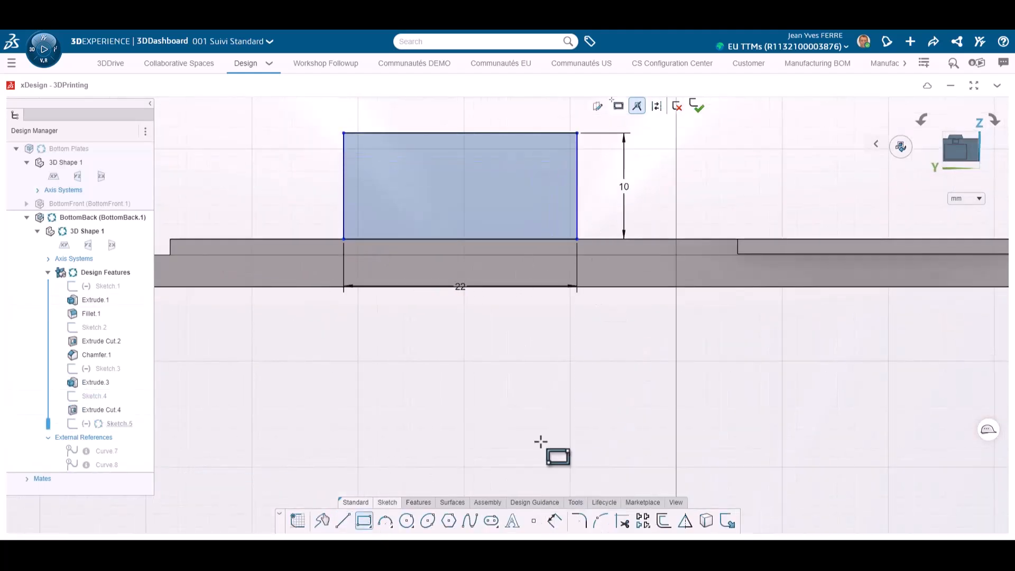
# Draw construction lines along the plate's lower edge and vertically from the midpoint of the rectangle's base to it
pyautogui.click(657, 107)
pyautogui.scroll(-3, 504, 318)
pyautogui.click(181, 294)
pyautogui.scroll(2, 793, 304)
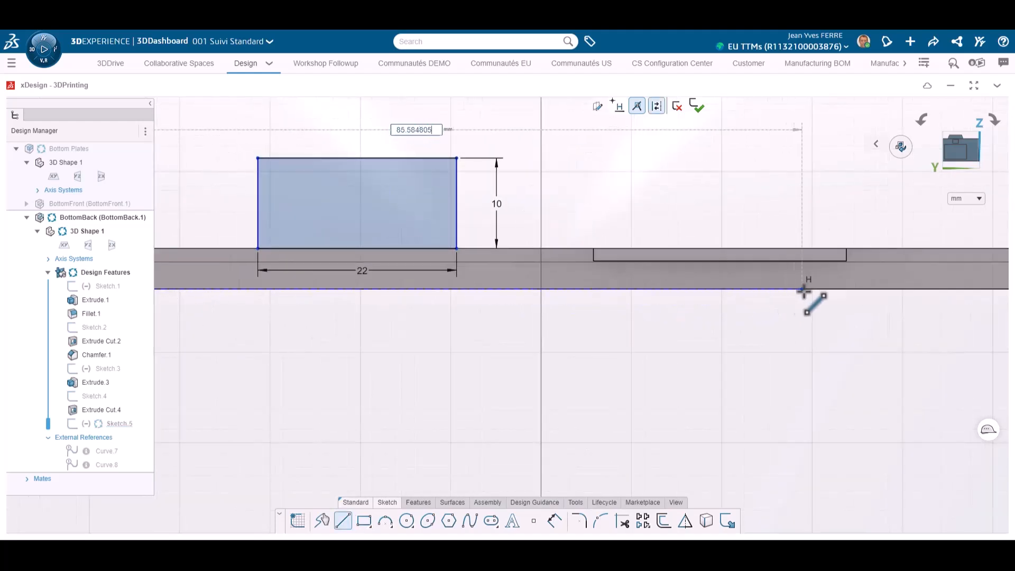
pyautogui.click(739, 291)
pyautogui.click(343, 521)
pyautogui.scroll(3, 367, 281)
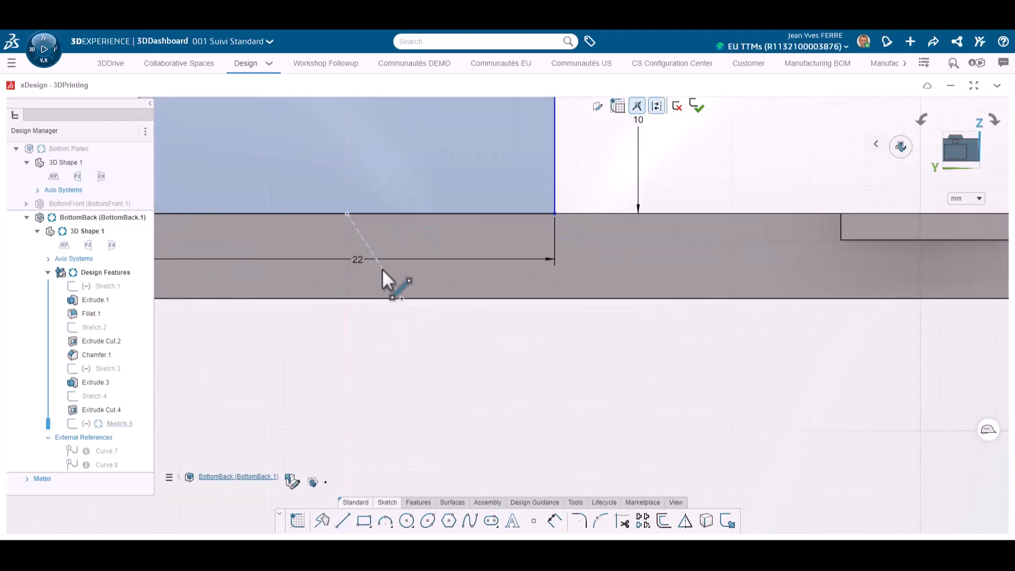
pyautogui.scroll(-3, 423, 318)
pyautogui.scroll(-1, 523, 357)
pyautogui.scroll(1, 524, 357)
# Round the rectangle's two upper corners with a 4 mm radius
pyautogui.click(579, 520)
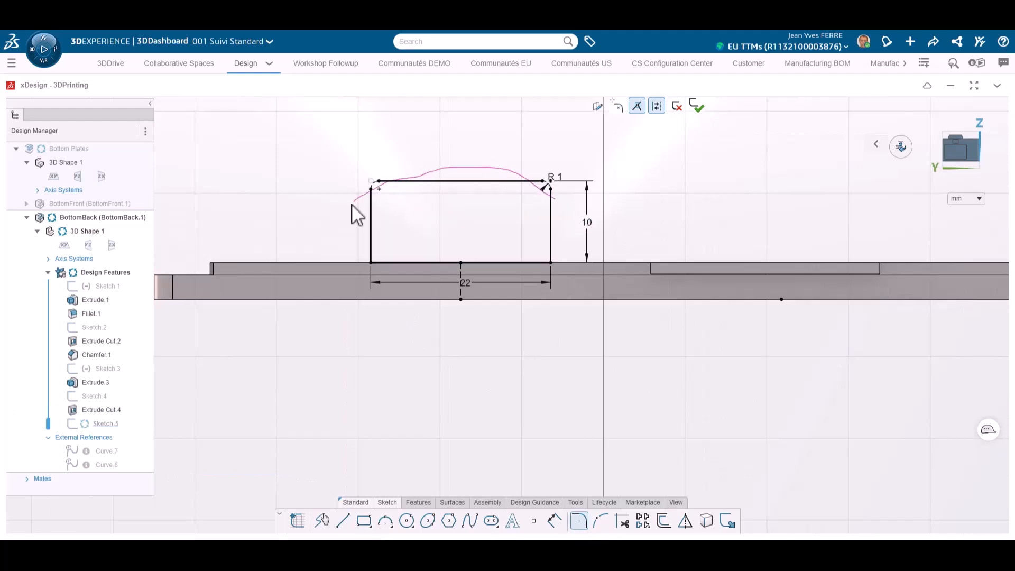
pyautogui.scroll(3, 550, 200)
pyautogui.scroll(-2, 245, 170)
# Add a horizontal construction line midway up the rounded rectangle and place two 4 mm diameter circles on it
pyautogui.click(343, 521)
pyautogui.click(262, 261)
pyautogui.click(542, 261)
pyautogui.press('Escape')
pyautogui.click(471, 315)
pyautogui.keyDown('ctrl'); pyautogui.click(474, 262); pyautogui.keyUp('ctrl')
pyautogui.keyDown('ctrl'); pyautogui.click(453, 188); pyautogui.keyUp('ctrl')
pyautogui.click(516, 140)
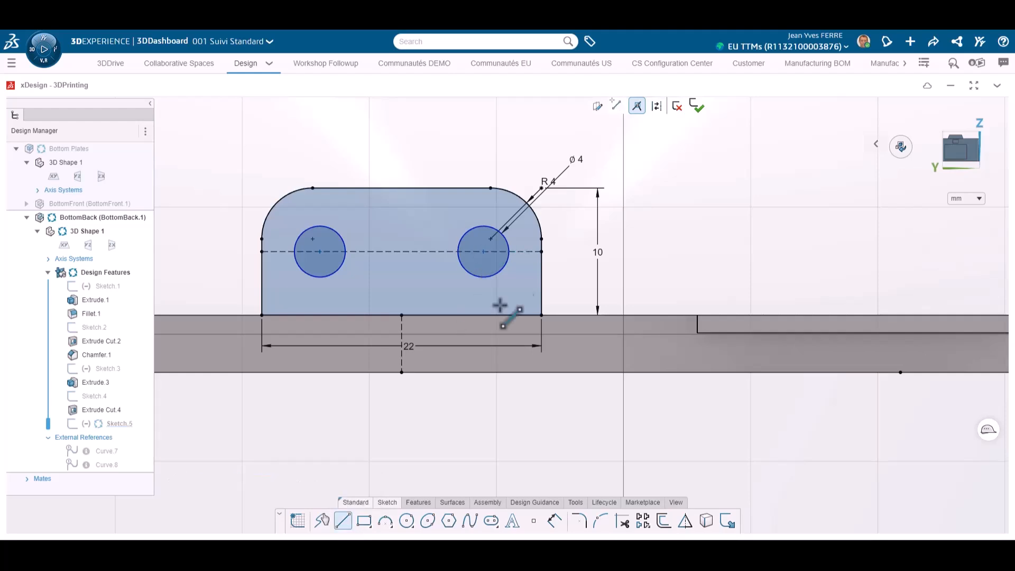
# Constrain the positions of the two circles along the construction line inside the rounded rectangle
pyautogui.press('Escape')
pyautogui.click(483, 252)
pyautogui.keyDown('ctrl'); pyautogui.click(459, 252); pyautogui.keyUp('ctrl')
pyautogui.click(500, 212)
pyautogui.click(525, 251)
pyautogui.click(620, 282)
pyautogui.moveTo(565, 159); pyautogui.dragTo(500, 149)
pyautogui.scroll(-1, 438, 377)
# Extrude the rounded profile with its two holes 10 mm as added material to form a bracket
pyautogui.click(419, 503)
pyautogui.click(344, 521)
pyautogui.moveTo(624, 394); pyautogui.dragTo(691, 417)
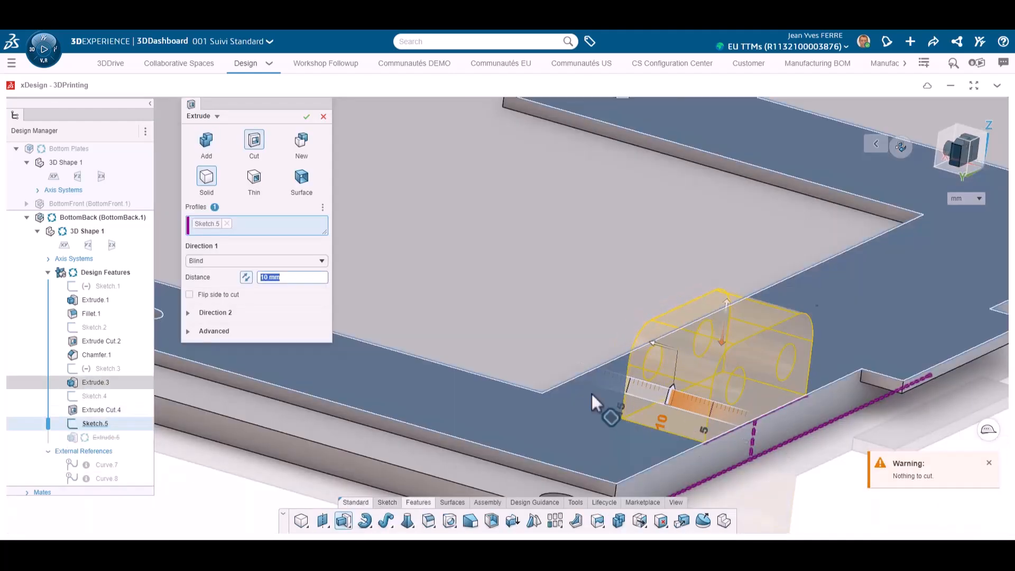
pyautogui.click(207, 140)
pyautogui.click(313, 118)
# Sketch six-sided inscribed polygons of 6 mm diameter around both holes on the bracket's inner face, keeping a single diameter dimension
pyautogui.moveTo(818, 507); pyautogui.dragTo(581, 409, button='middle')
pyautogui.scroll(-2, 581, 410)
pyautogui.moveTo(442, 319); pyautogui.dragTo(553, 367, button='middle')
pyautogui.scroll(2, 553, 367)
pyautogui.click(529, 311)
pyautogui.click(567, 298)
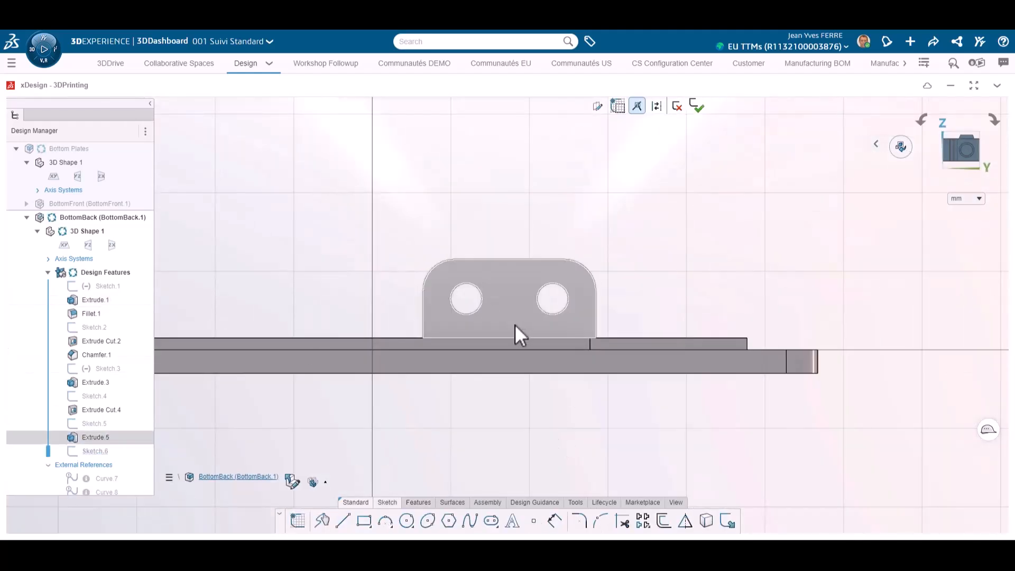
pyautogui.click(449, 521)
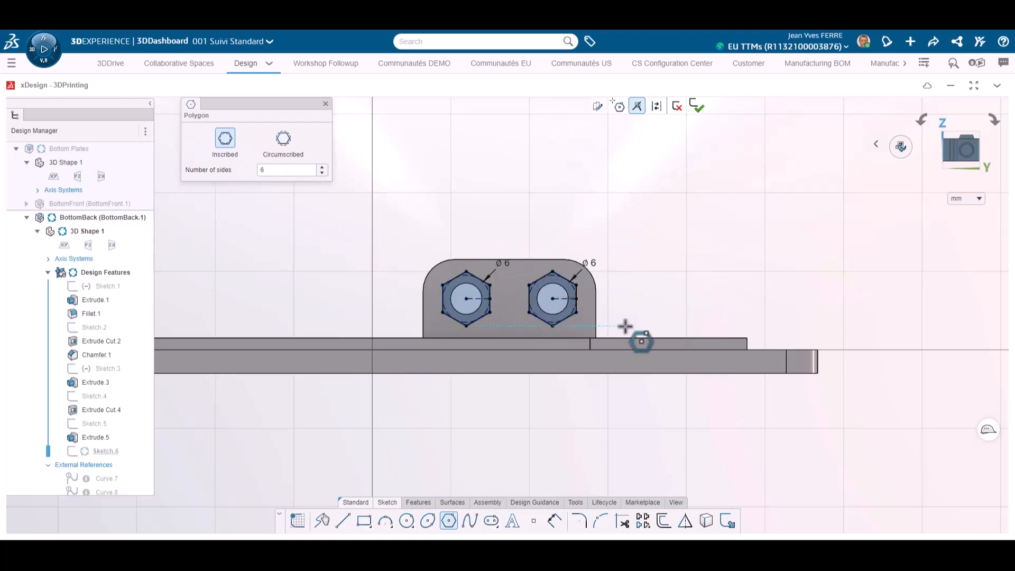
pyautogui.press('Escape')
pyautogui.scroll(2, 592, 310)
pyautogui.doubleClick(589, 246)
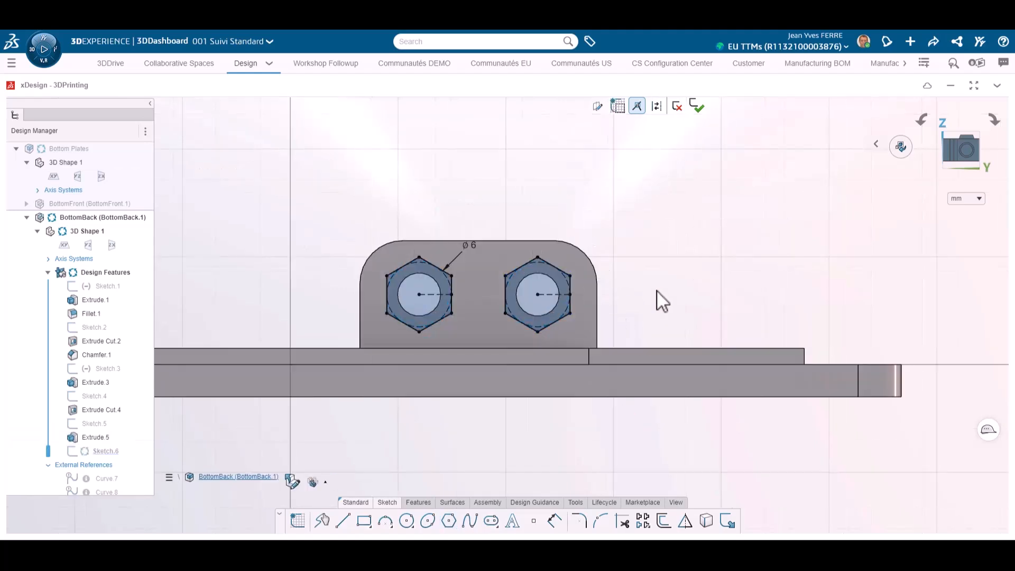
# Cut the two hexagons 3 mm deep into the bracket
pyautogui.click(410, 505)
pyautogui.click(345, 521)
pyautogui.moveTo(460, 238); pyautogui.dragTo(363, 279, button='middle')
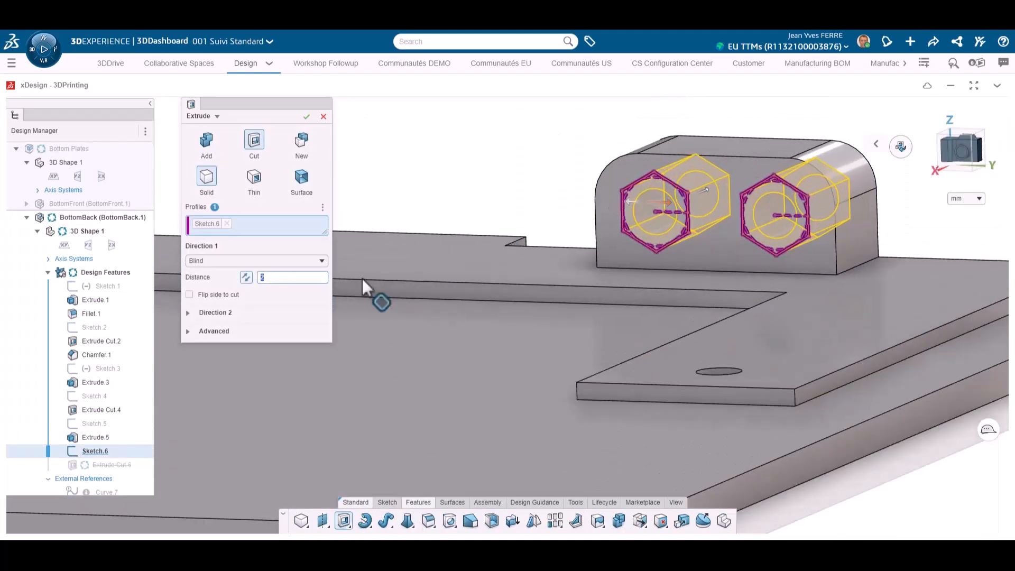
pyautogui.write('3')
pyautogui.press('Return')
# Repeat the bracket with its holes and hexagonal recesses along the plate's edge using a linear pattern
pyautogui.scroll(-3, 498, 287)
pyautogui.moveTo(520, 336)
pyautogui.mouseDown(button='middle')
pyautogui.moveTo(546, 342)
pyautogui.moveTo(434, 339)
pyautogui.mouseUp(button='middle')
pyautogui.moveTo(292, 480); pyautogui.dragTo(328, 465, button='middle')
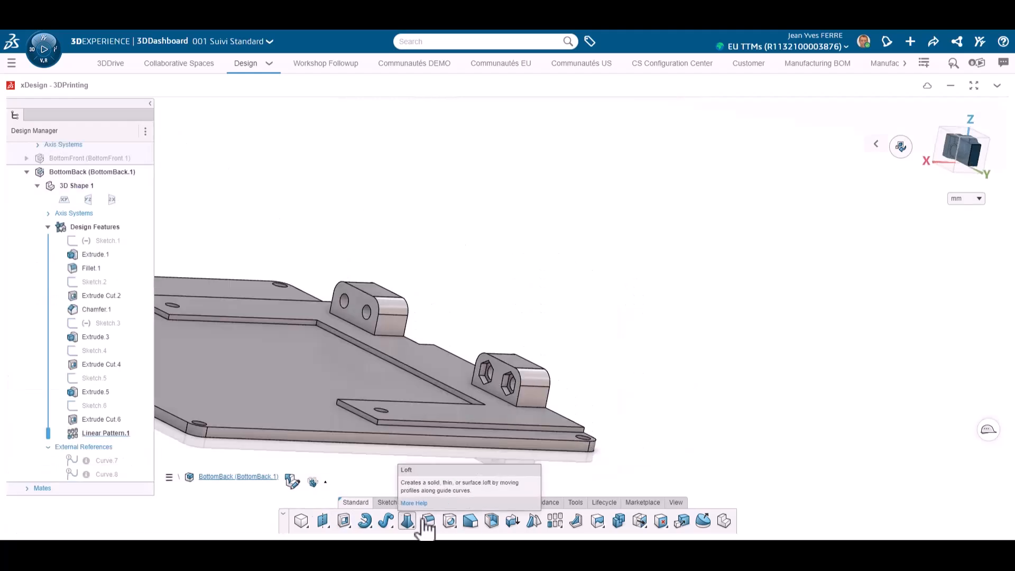
# Start a constant 2 mm radius fillet on the near bracket's vertical inner edge and its side base edge
pyautogui.click(428, 521)
pyautogui.scroll(3, 532, 396)
pyautogui.click(532, 395)
pyautogui.click(287, 211)
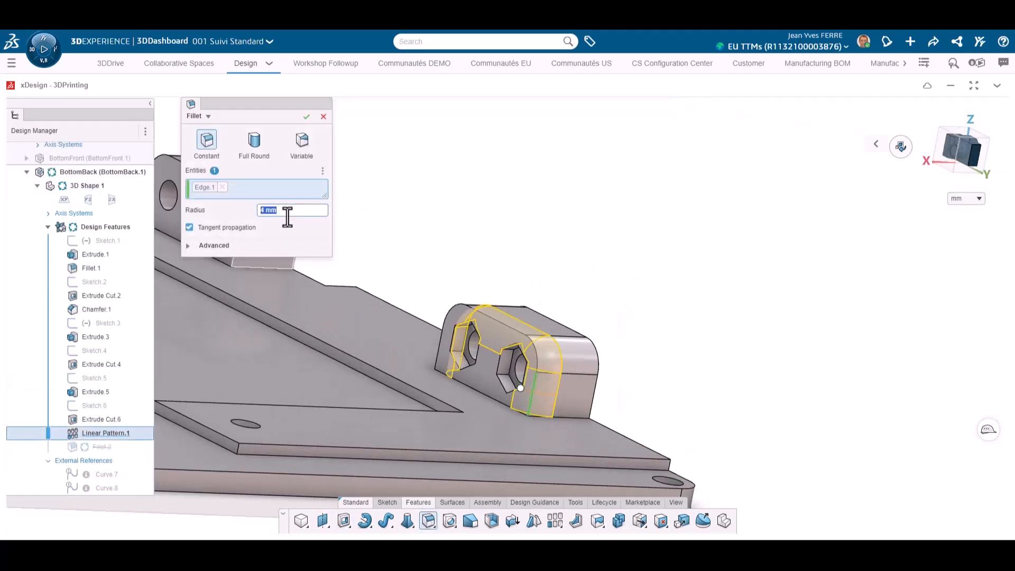
pyautogui.click(557, 418)
# Add the vertical inner edges and base edges of both brackets to the 2 mm fillet and complete it
pyautogui.moveTo(523, 383); pyautogui.dragTo(494, 402, button='middle')
pyautogui.click(487, 390)
pyautogui.moveTo(370, 317); pyautogui.dragTo(372, 238, button='middle')
pyautogui.scroll(-2, 339, 331)
pyautogui.scroll(3, 371, 238)
pyautogui.click(467, 242)
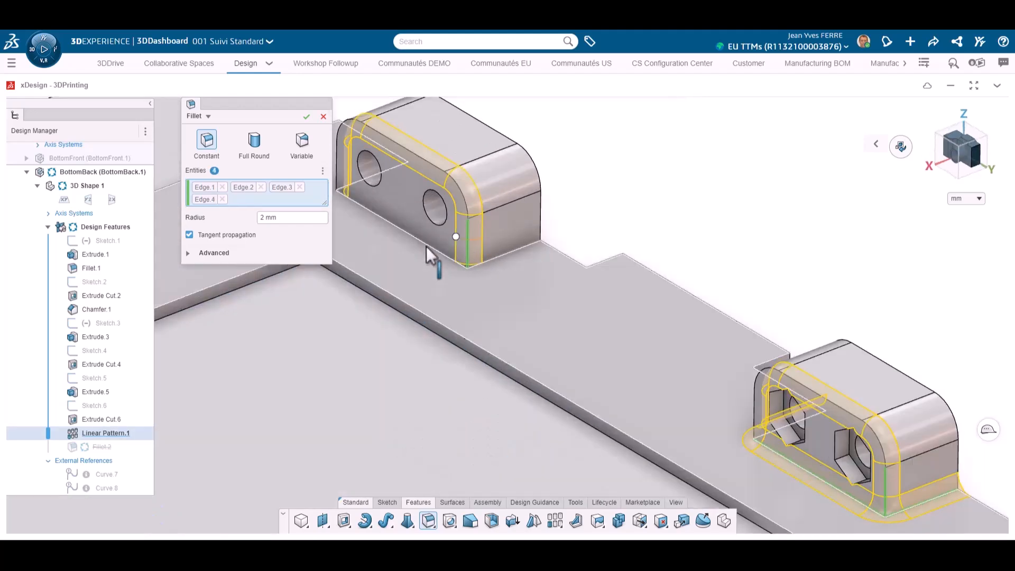
pyautogui.scroll(-1, 503, 255)
pyautogui.click(306, 117)
# Chamfer the two round hole edges on the far bracket's inner face by 1 mm at 45 degrees
pyautogui.moveTo(668, 196); pyautogui.dragTo(664, 151, button='middle')
pyautogui.scroll(-1, 664, 151)
pyautogui.click(460, 281)
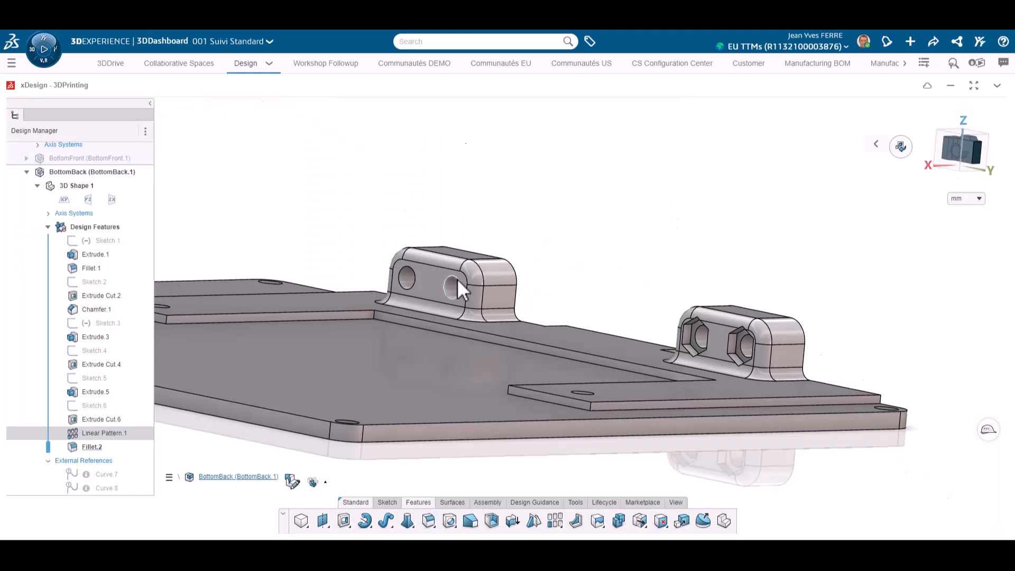
pyautogui.click(540, 209)
pyautogui.click(415, 278)
pyautogui.click(307, 117)
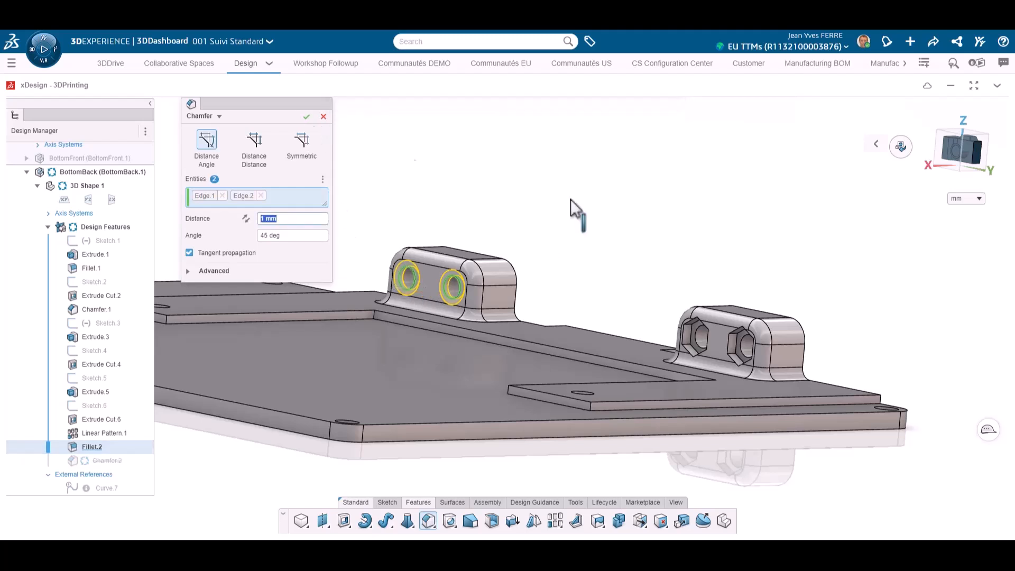
# Measure the minimum distance between the plate's large face and the bracket's face
pyautogui.scroll(-3, 560, 354)
pyautogui.moveTo(485, 350); pyautogui.dragTo(402, 380, button='middle')
pyautogui.click(492, 333)
pyautogui.keyDown('ctrl'); pyautogui.click(577, 358); pyautogui.keyUp('ctrl')
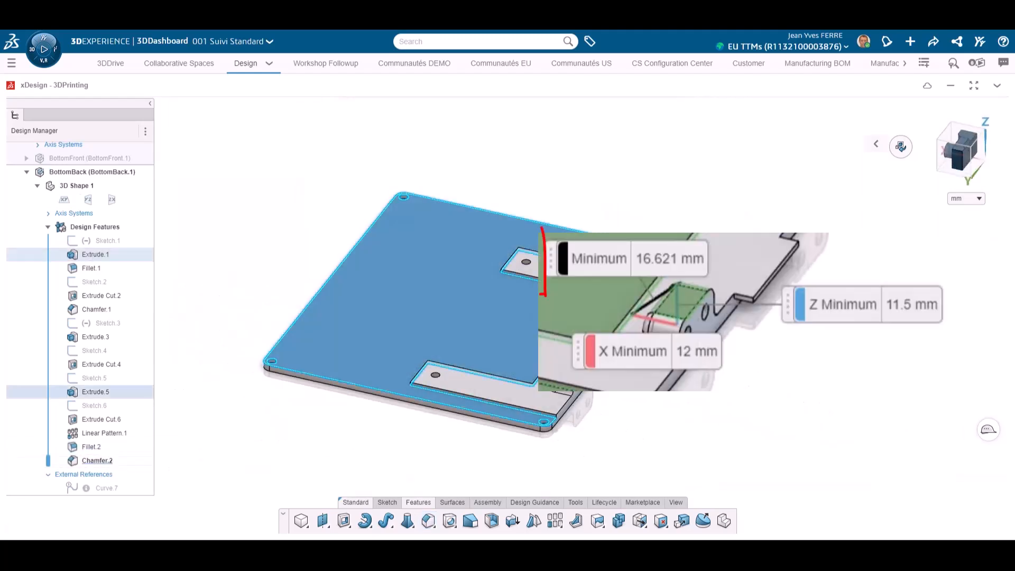
pyautogui.click(608, 338)
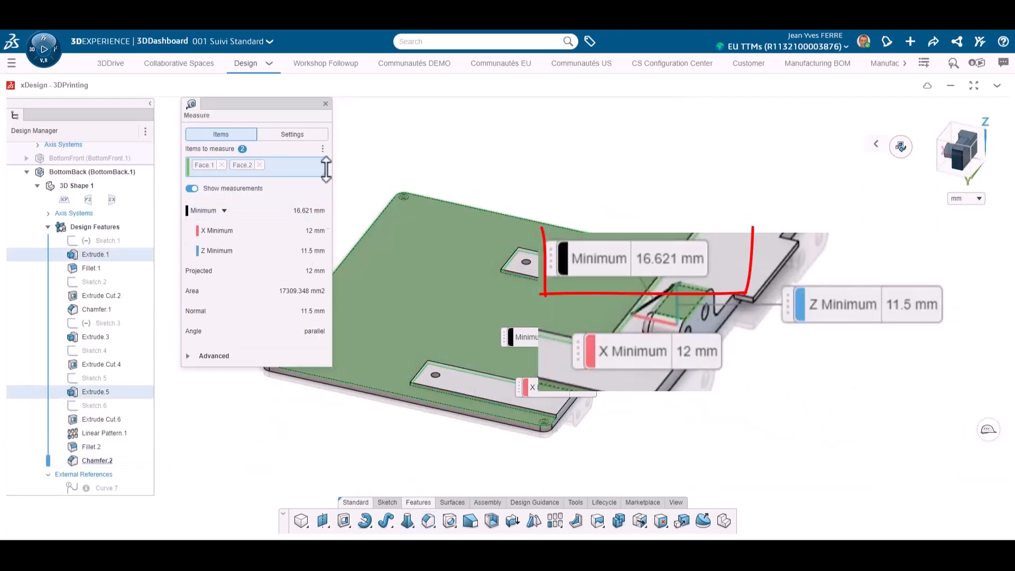
pyautogui.click(327, 104)
# Save the reinforced BottomBack component
pyautogui.moveTo(649, 393)
pyautogui.mouseDown(button='middle')
pyautogui.moveTo(687, 300)
pyautogui.moveTo(654, 383)
pyautogui.mouseUp(button='middle')
pyautogui.click(353, 503)
pyautogui.click(392, 521)
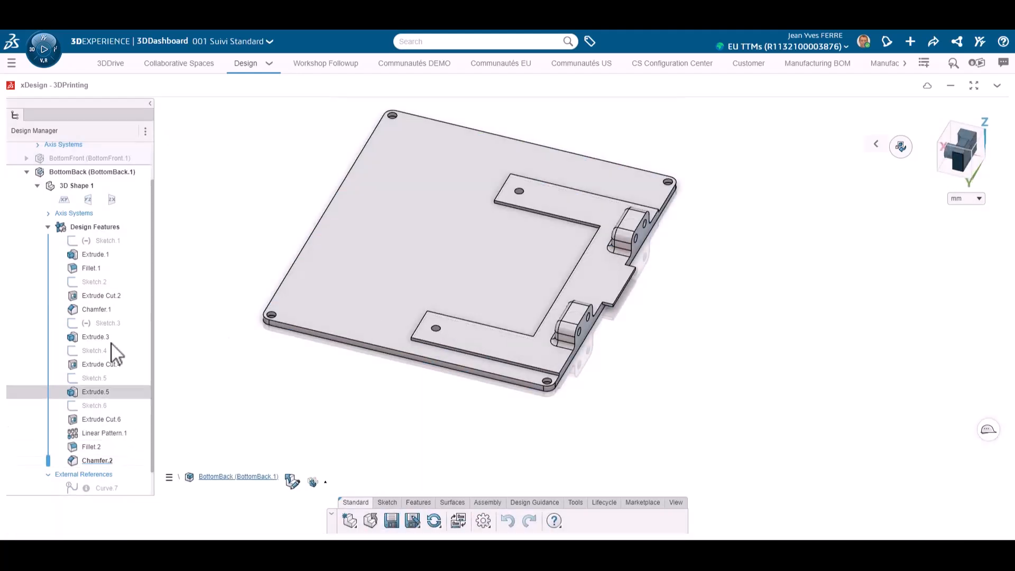
# Activate the BottomFront component and start a sketch on its plate's large face, viewed straight on
pyautogui.doubleClick(89, 161)
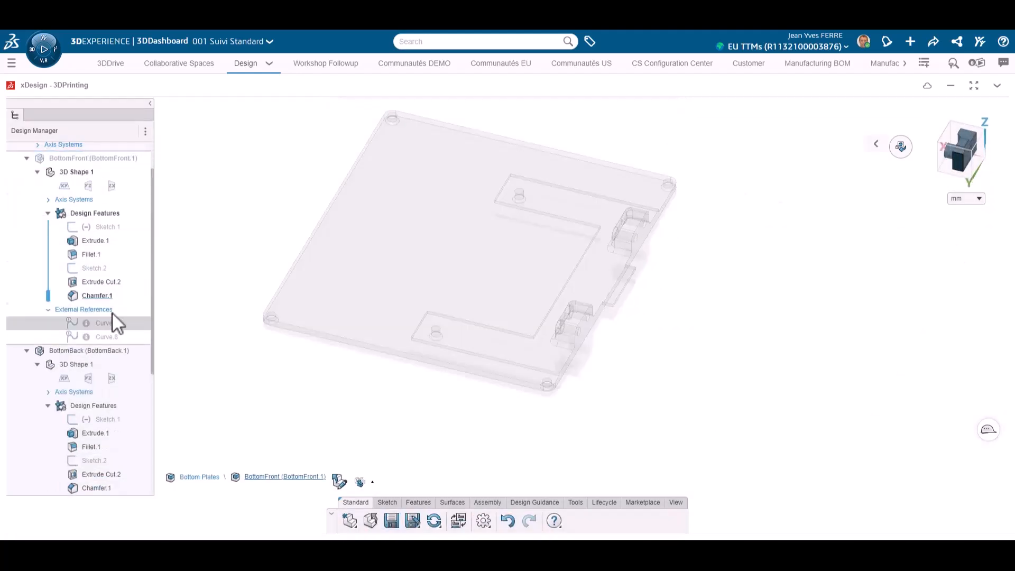
pyautogui.click(902, 153)
pyautogui.click(387, 503)
pyautogui.click(412, 521)
pyautogui.click(594, 249)
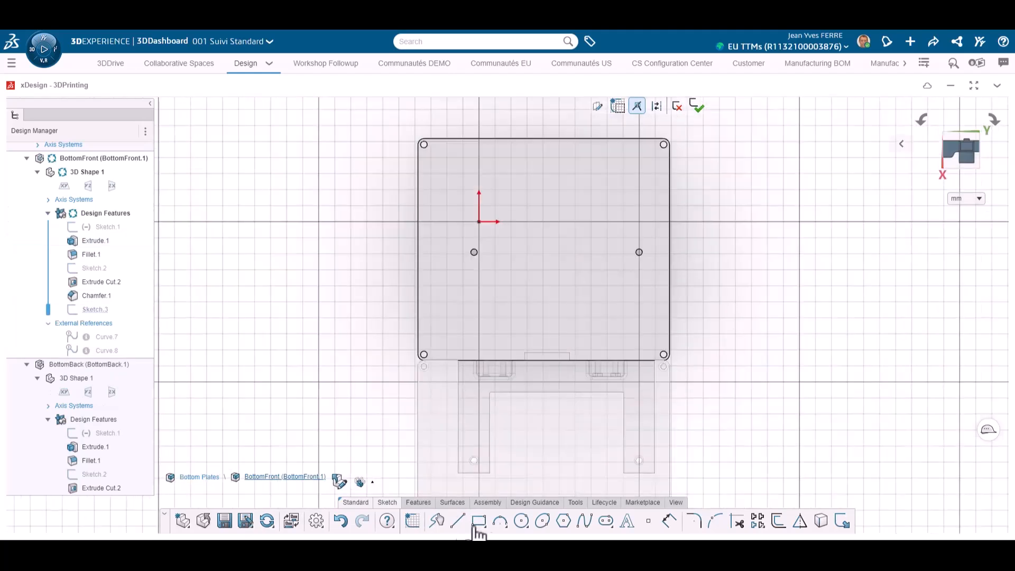
# Sketch a U-shaped profile from three rectangles: one around each inner hole reaching the plate's edge, one joining them along that edge
pyautogui.click(478, 521)
pyautogui.scroll(5, 457, 362)
pyautogui.click(455, 362)
pyautogui.scroll(-5, 521, 215)
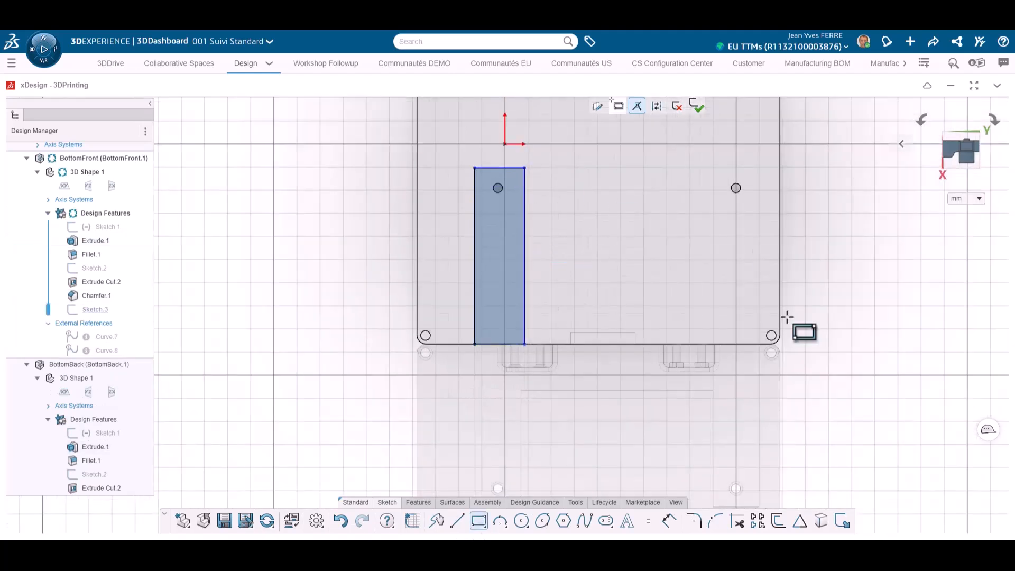
pyautogui.click(760, 344)
pyautogui.click(711, 168)
pyautogui.click(525, 344)
pyautogui.click(711, 291)
# Dimension the U-shaped profile with a 20 mm wide connecting bar and start extruding it
pyautogui.click(669, 521)
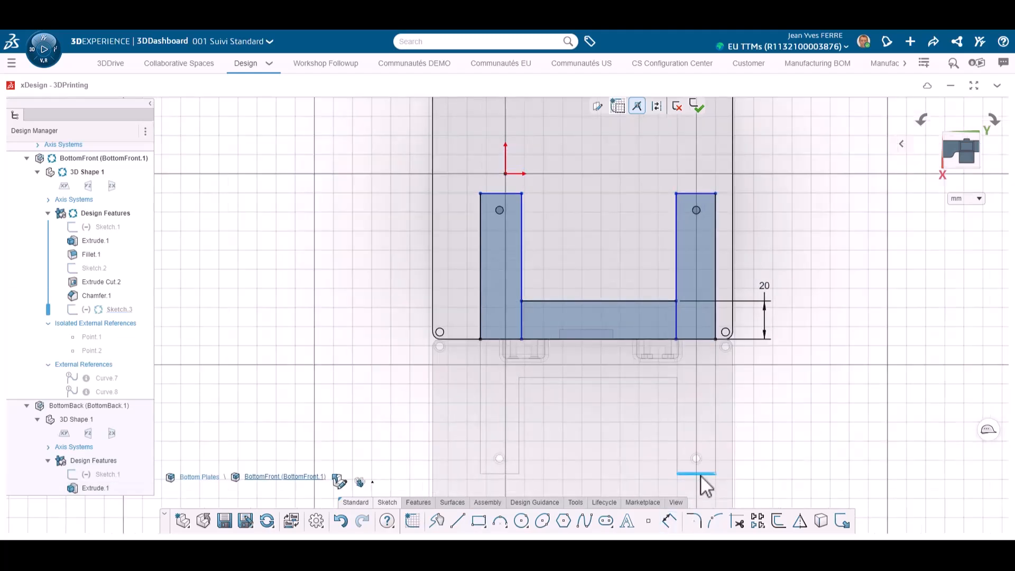
pyautogui.click(703, 194)
pyautogui.click(537, 407)
pyautogui.click(522, 204)
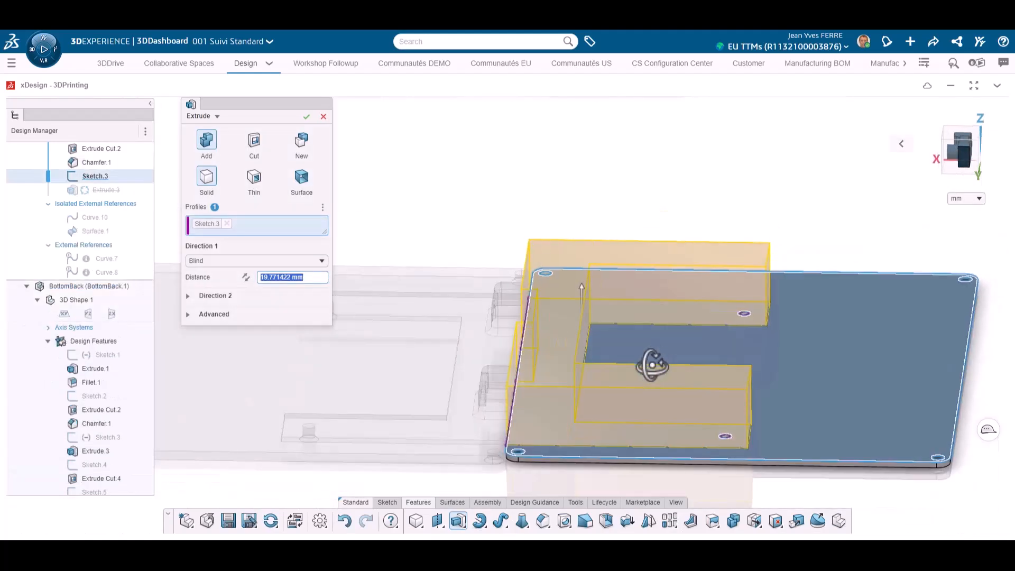
# Extrude the U-shaped reinforcement 1.5 mm on the front plate
pyautogui.write('1.5')
pyautogui.press('Return')
pyautogui.scroll(-2, 597, 430)
pyautogui.moveTo(596, 429); pyautogui.dragTo(591, 442, button='middle')
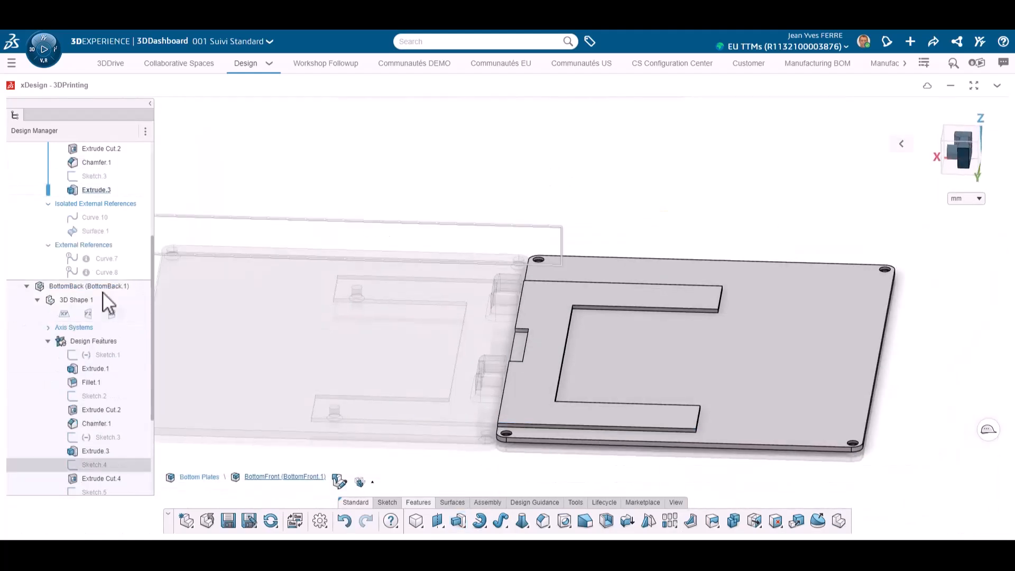
# Edit the reinforcement's profile sketch so the plate's two inner holes stay open through the U-shaped rib
pyautogui.click(601, 297)
pyautogui.click(629, 242)
pyautogui.moveTo(634, 306); pyautogui.dragTo(631, 359, button='middle')
pyautogui.click(629, 297)
pyautogui.scroll(-3, 550, 301)
pyautogui.click(307, 116)
pyautogui.click(96, 177)
pyautogui.click(118, 116)
pyautogui.click(656, 294)
pyautogui.click(687, 257)
pyautogui.click(697, 106)
pyautogui.moveTo(537, 356); pyautogui.dragTo(529, 259, button='middle')
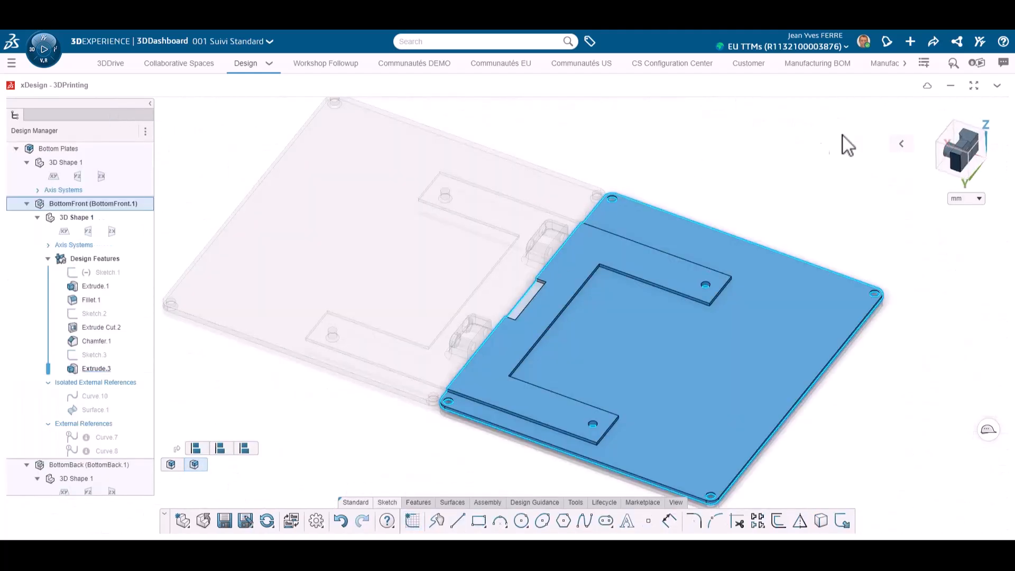
# Sketch six-sided inscribed polygons centred on both holes of the front plate's bracket, the first 6 mm and the second about 4.9 mm in diameter
pyautogui.click(754, 180)
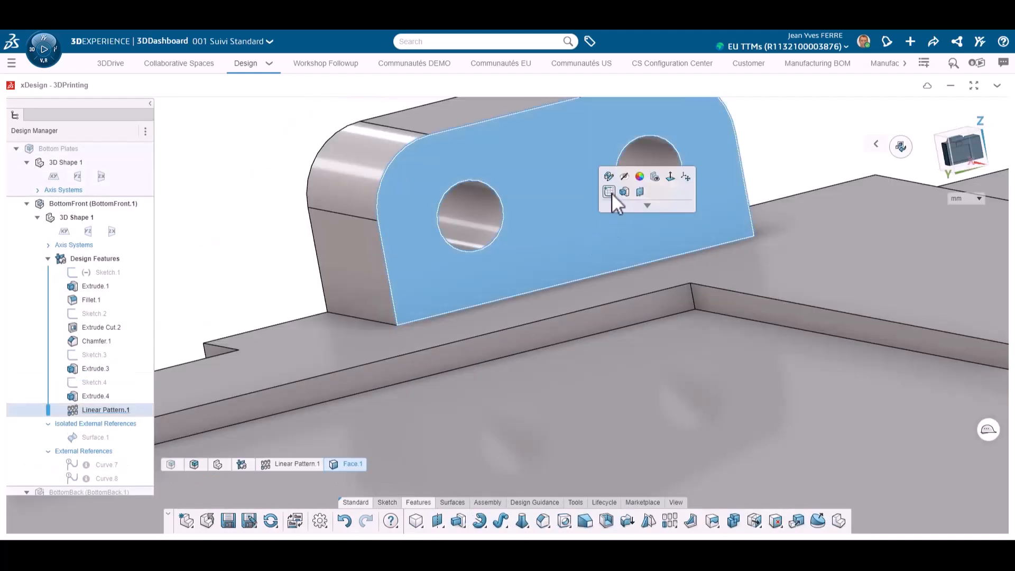
pyautogui.click(611, 193)
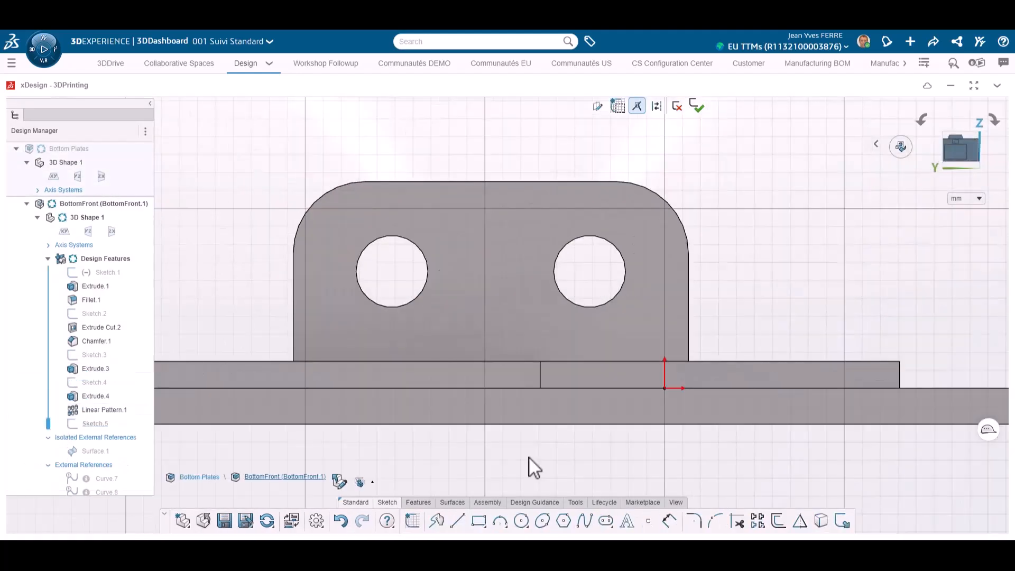
pyautogui.click(564, 522)
pyautogui.click(392, 271)
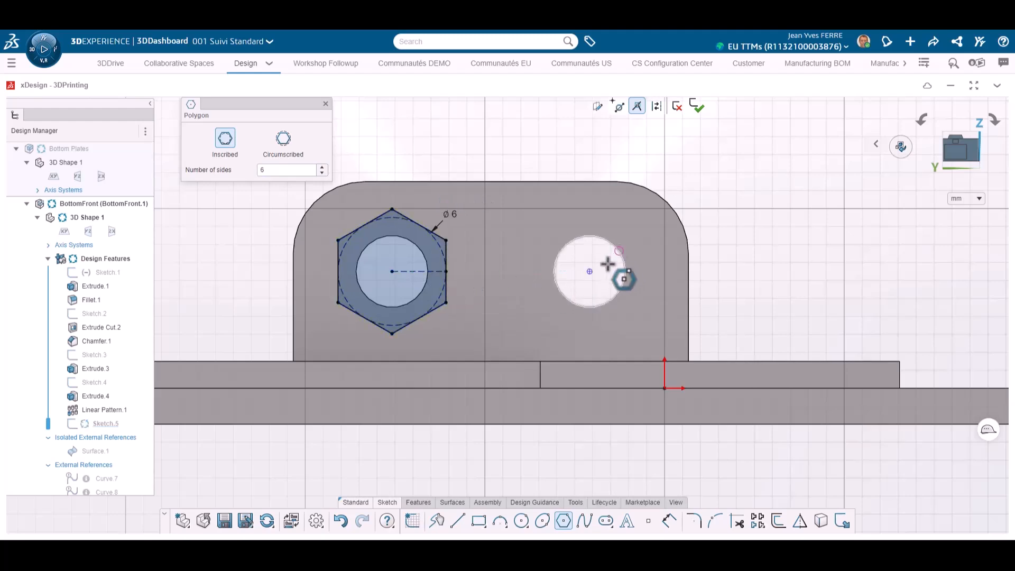
pyautogui.click(590, 271)
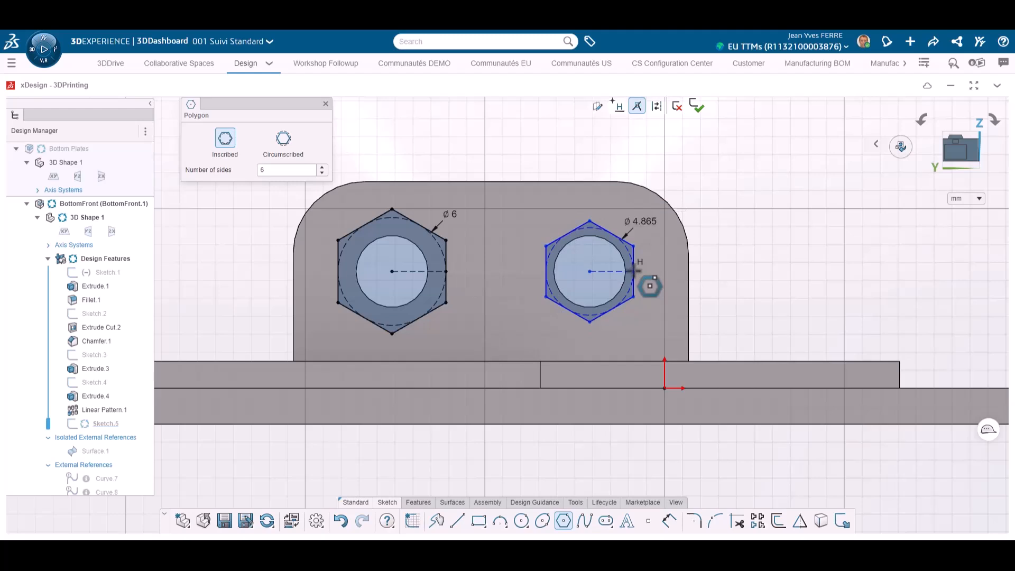
pyautogui.click(633, 271)
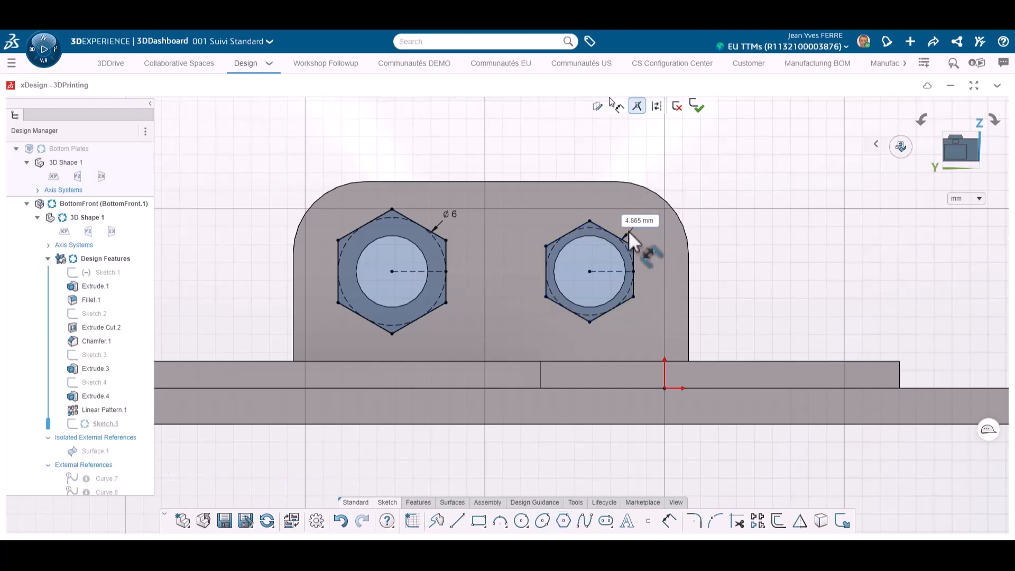
# Make the second hexagon's inscribed circle equal to the first one's
pyautogui.click(629, 250)
pyautogui.keyDown('ctrl'); pyautogui.click(435, 242); pyautogui.keyUp('ctrl')
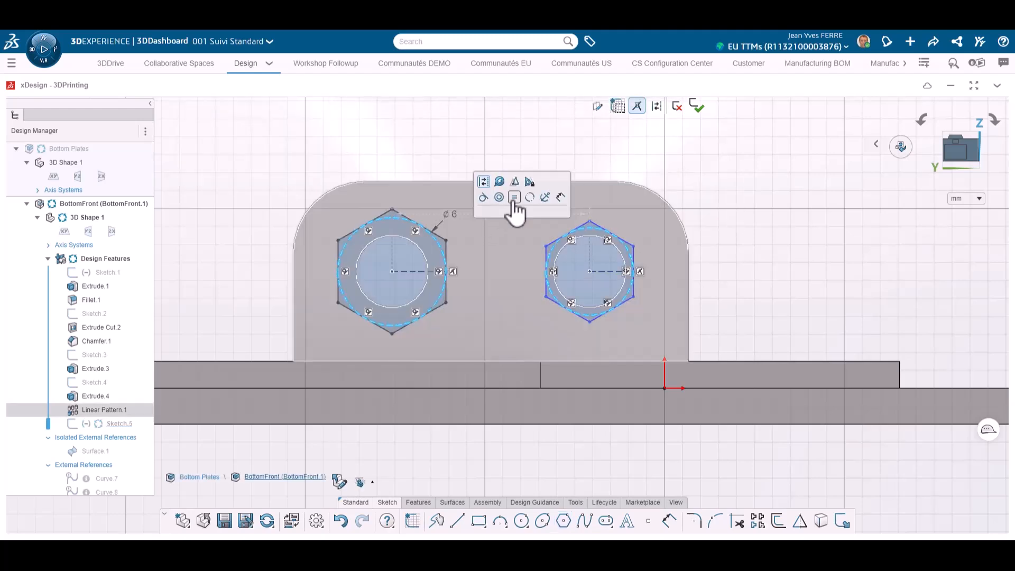
pyautogui.click(514, 197)
# Cut both hexagonal ring profiles 2 mm deep into the front plate's bracket
pyautogui.scroll(-2, 607, 271)
pyautogui.moveTo(607, 270); pyautogui.dragTo(555, 309, button='middle')
pyautogui.click(418, 503)
pyautogui.click(459, 521)
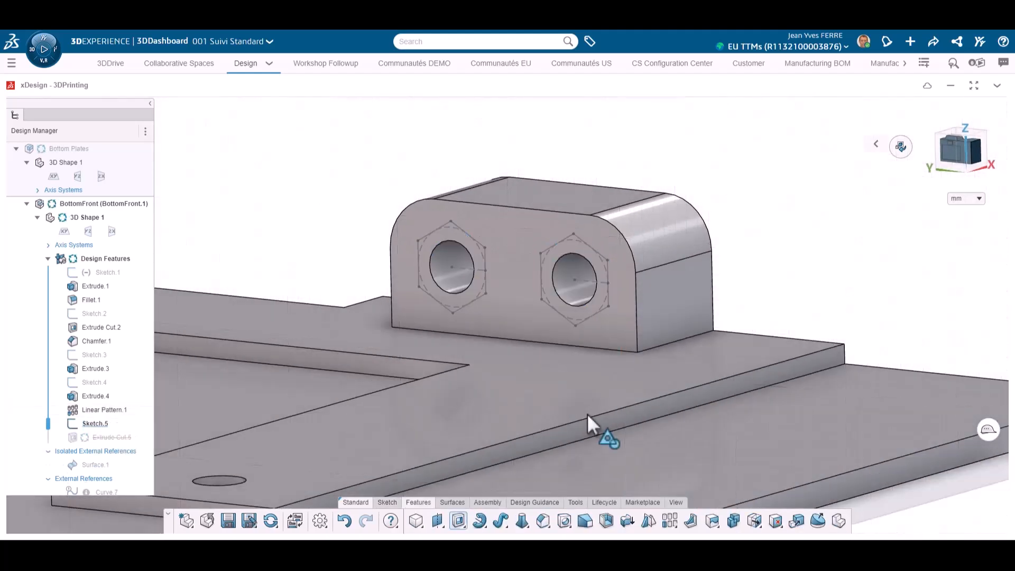
pyautogui.click(463, 243)
pyautogui.click(571, 249)
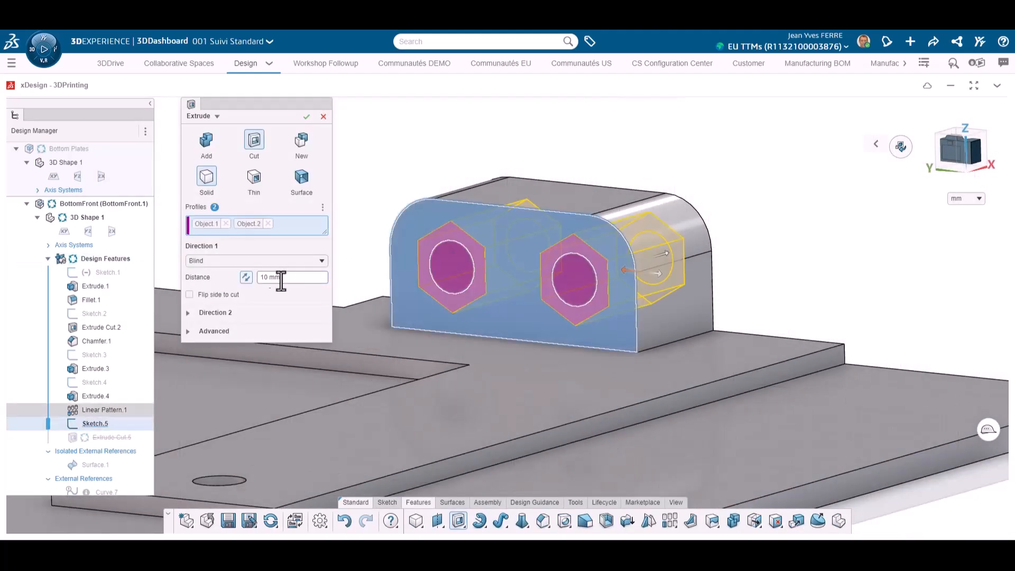
pyautogui.click(271, 278)
pyautogui.write('2')
pyautogui.press('Return')
pyautogui.click(307, 116)
pyautogui.scroll(-5, 306, 279)
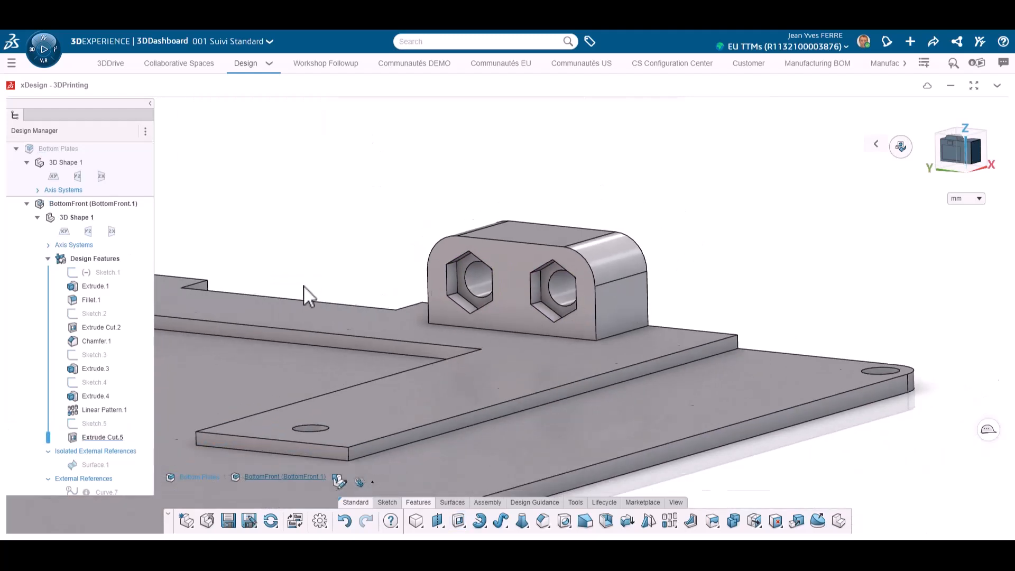
# Chamfer both round hole edges on the front plate's other bracket by 1 mm at 45 degrees
pyautogui.scroll(3, 339, 287)
pyautogui.click(358, 263)
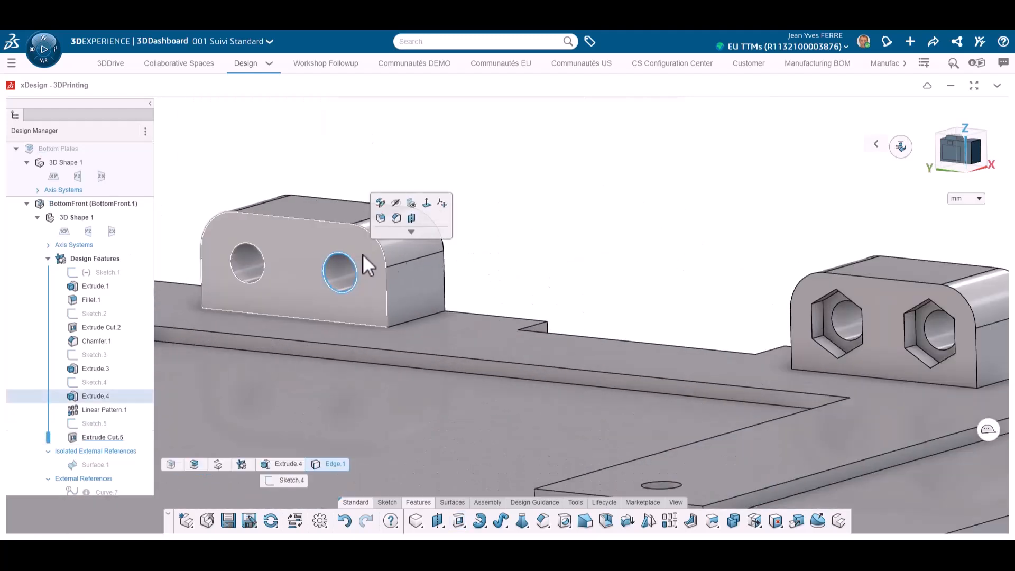
pyautogui.click(392, 224)
pyautogui.scroll(-2, 323, 295)
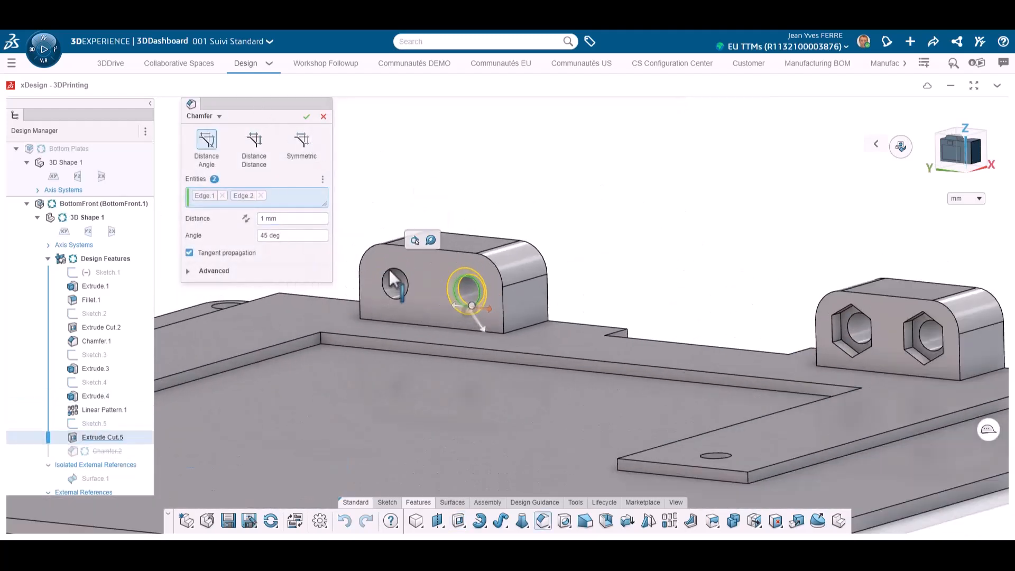
pyautogui.click(307, 117)
pyautogui.scroll(-6, 536, 265)
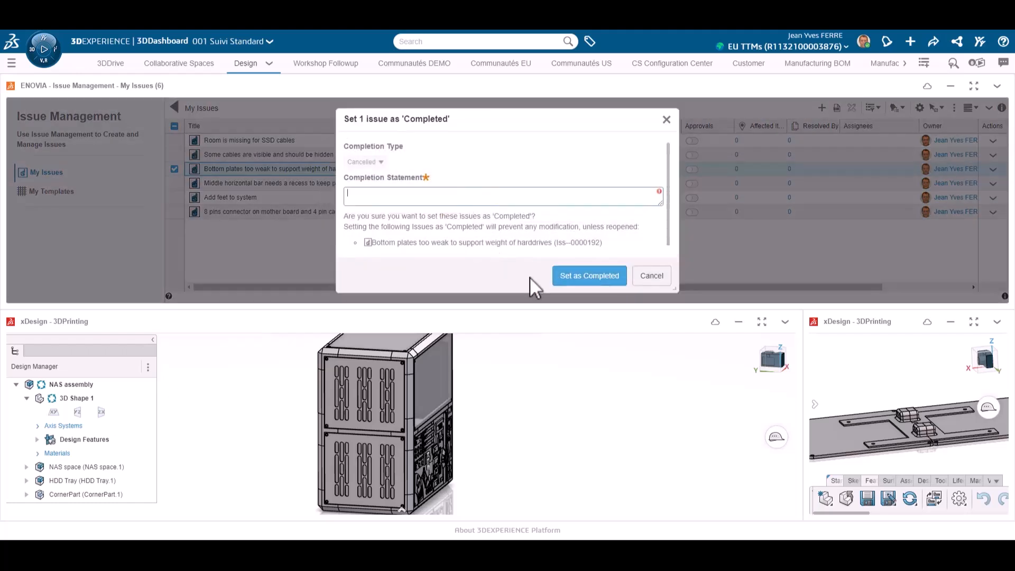
# Enter a completion statement and set the issue "Bottom plates too weak to support weight of harddrives" as completed
pyautogui.write('A')
pyautogui.click(587, 276)
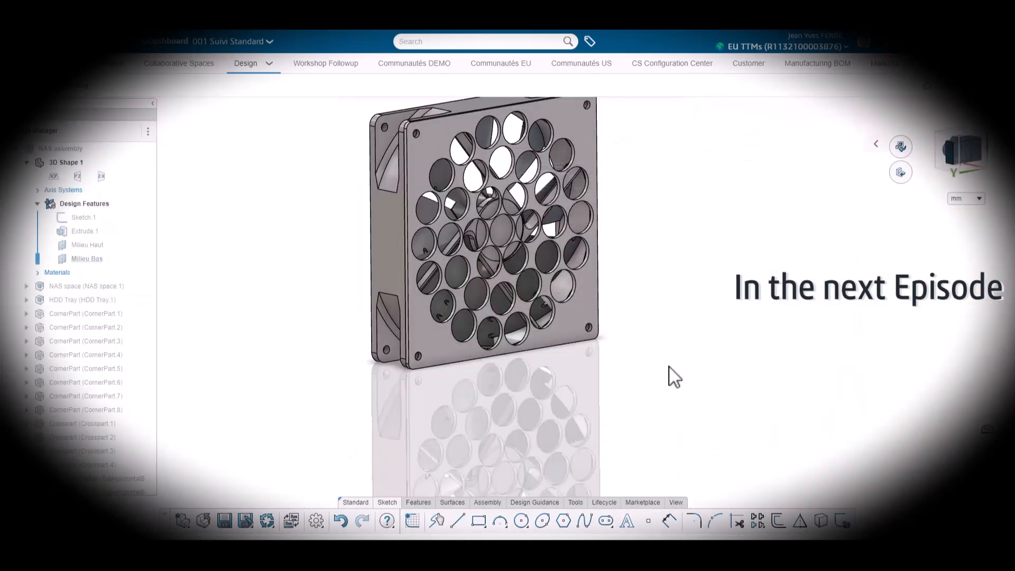
pyautogui.click(901, 147)
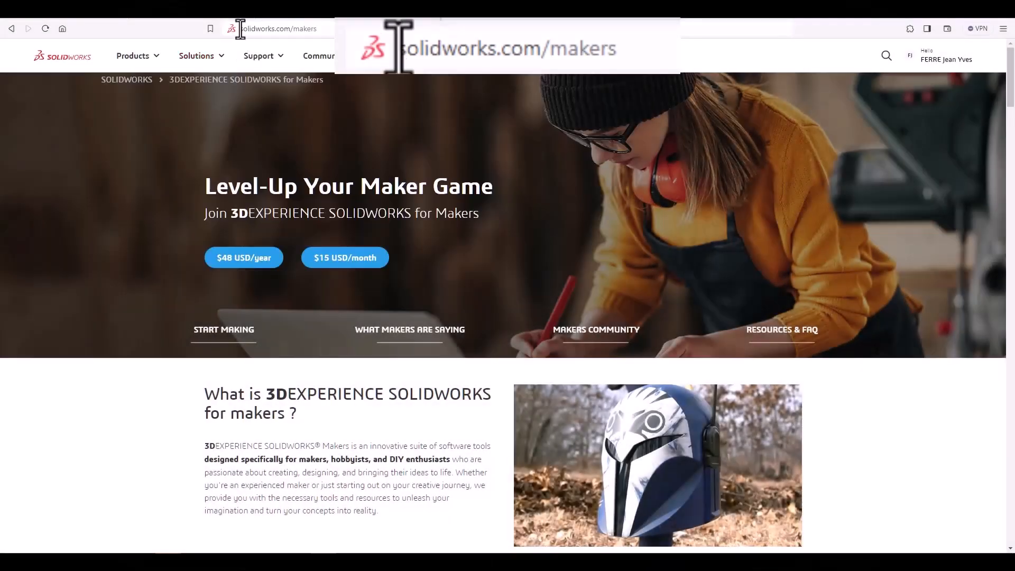
# Switch to the solidworks.com/makers web page and review its subscription options and maker community sections
pyautogui.click(259, 56)
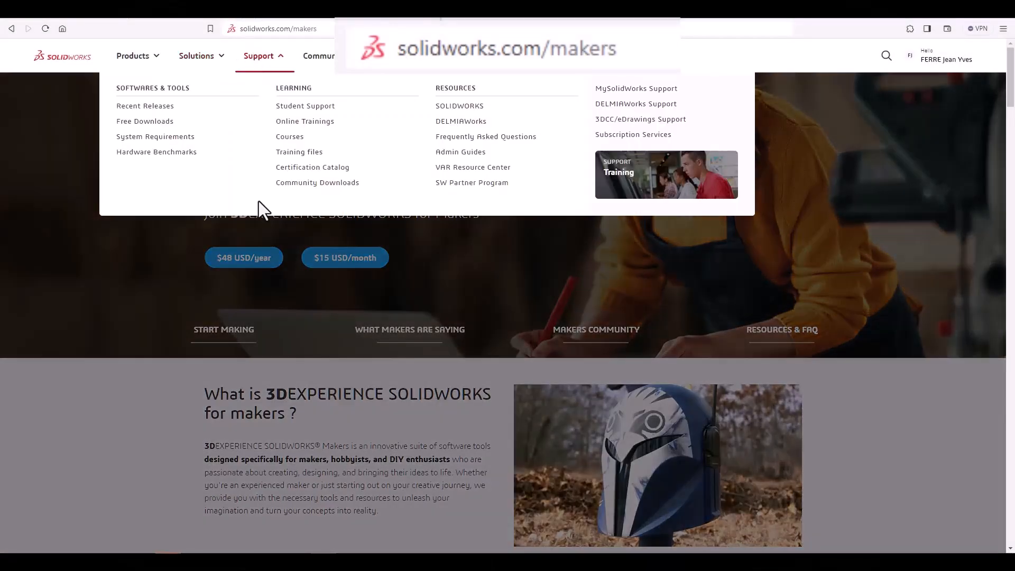
pyautogui.scroll(-10, 499, 280)
pyautogui.scroll(-3, 497, 279)
pyautogui.scroll(4, 529, 291)
pyautogui.scroll(2, 761, 212)
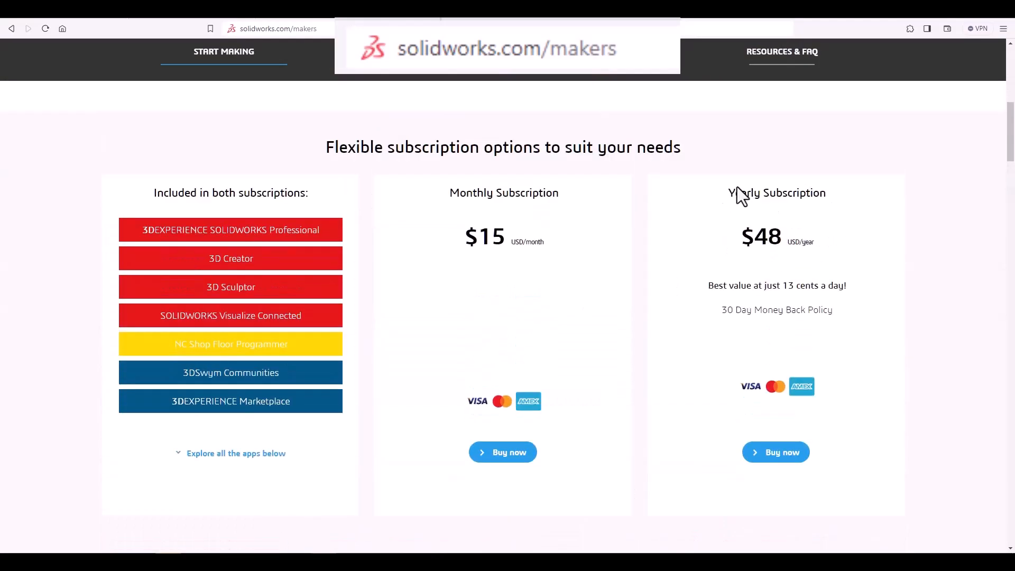
pyautogui.scroll(-10, 768, 360)
pyautogui.scroll(-10, 766, 358)
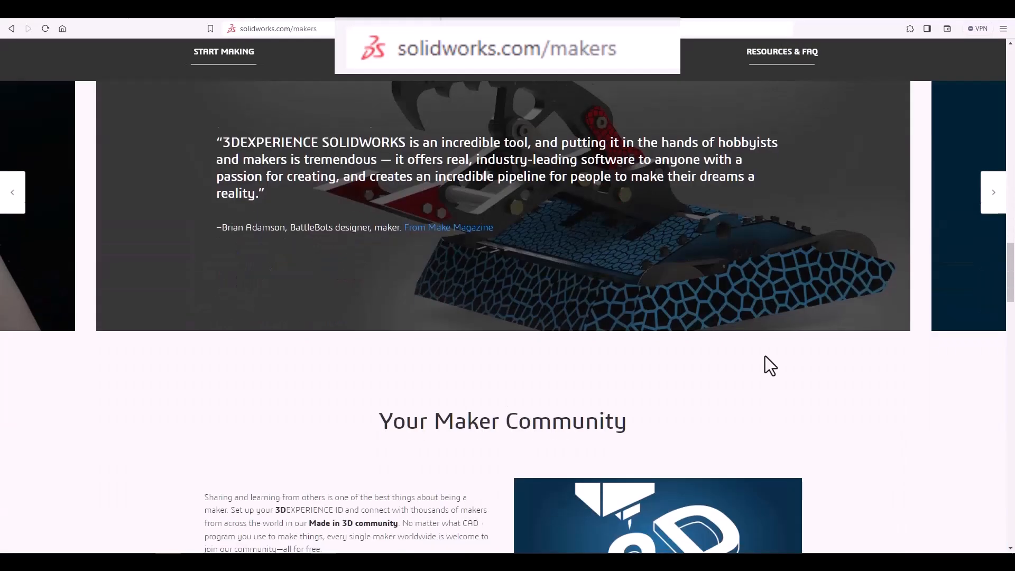